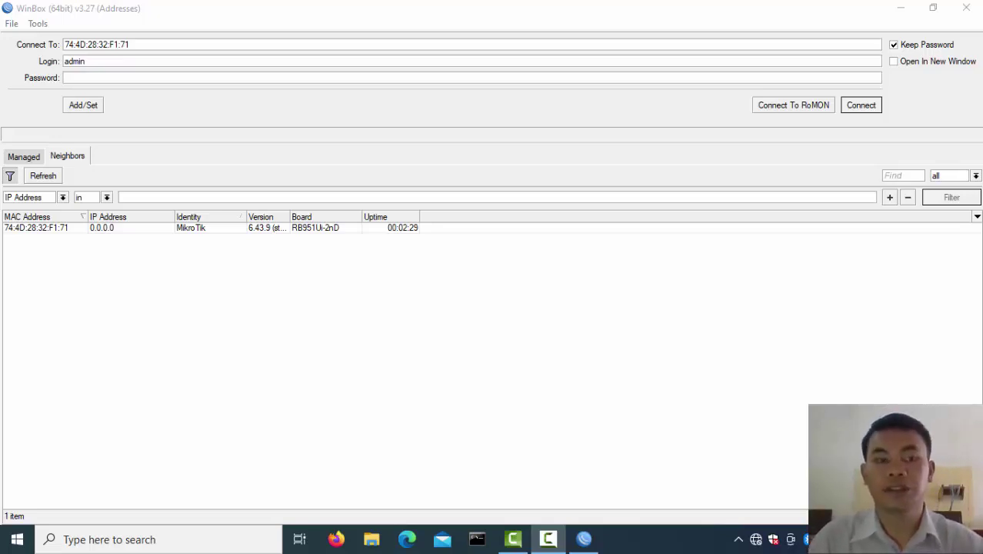
# Step: Connect to the discovered MikroTik RB951Ui-2nD neighbor as admin and open the router's IP address list
pyautogui.click(56, 234)
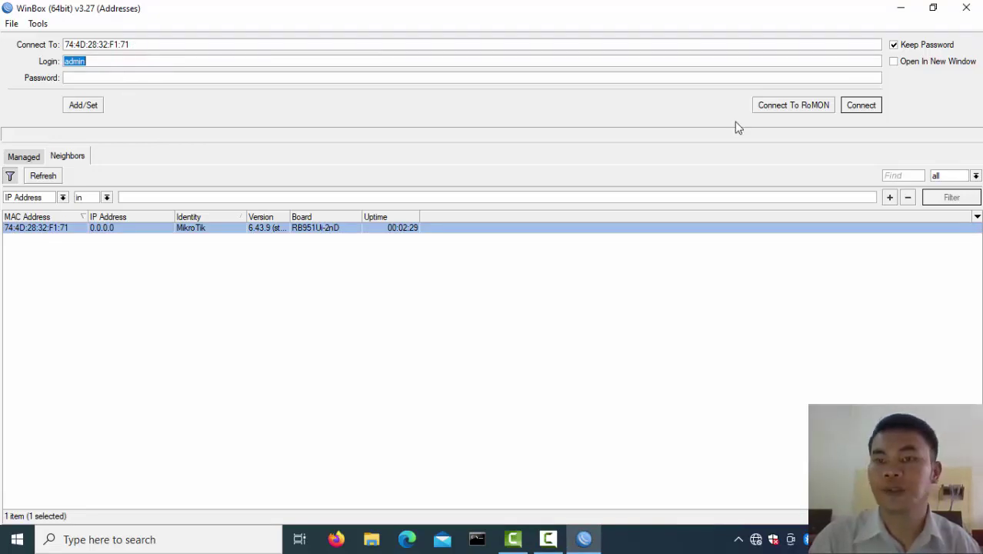
pyautogui.click(863, 108)
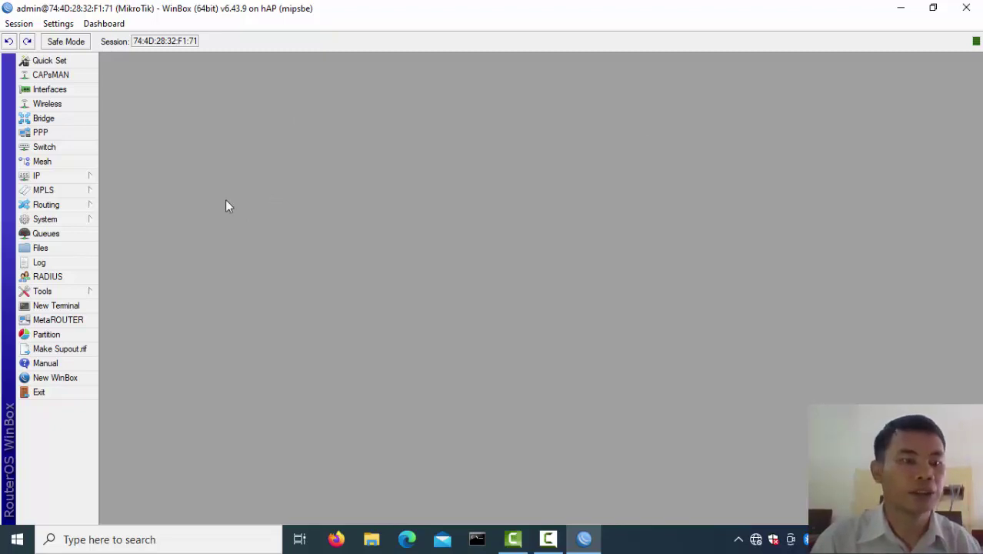
pyautogui.click(82, 178)
pyautogui.click(129, 199)
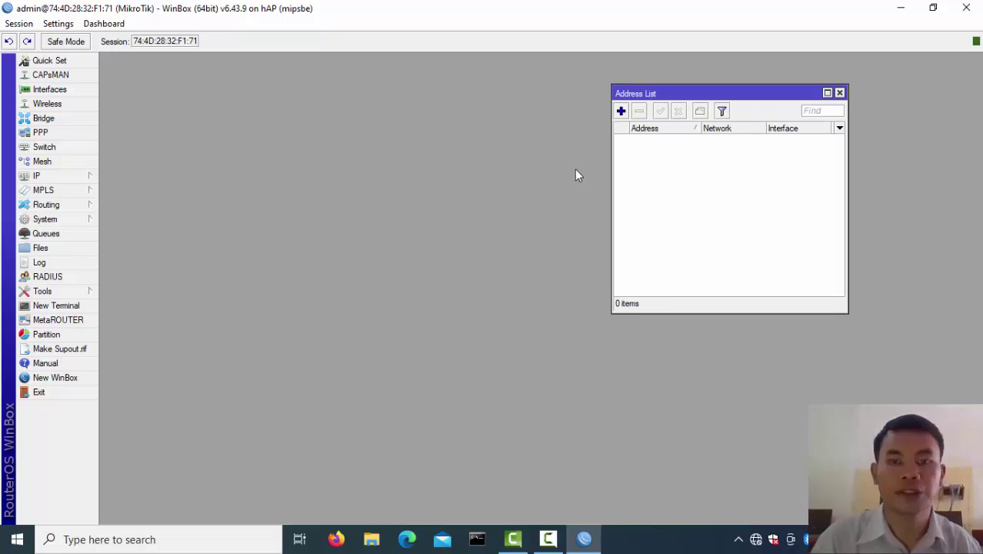
# Step: Add the IP address 192.168.11.5/24 on interface ether1
pyautogui.click(621, 110)
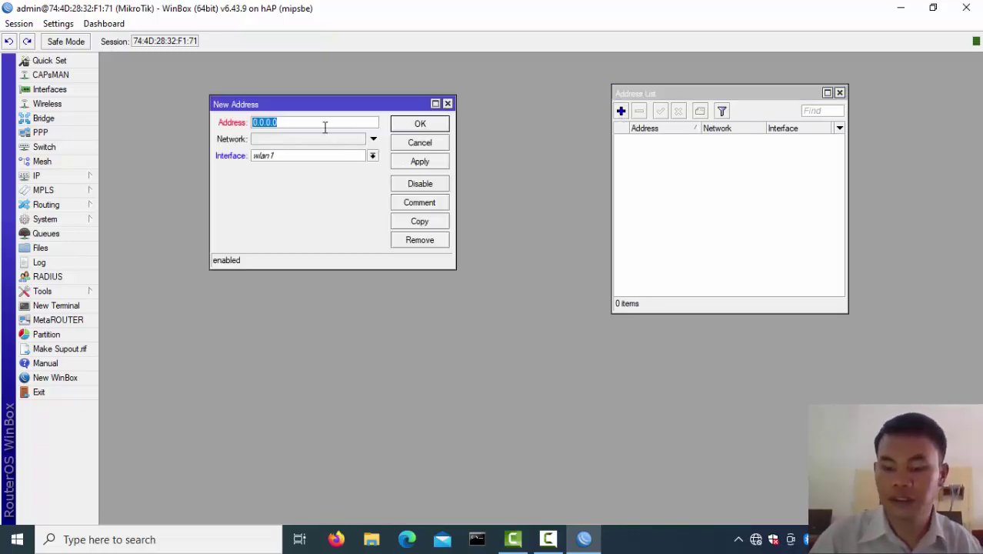
pyautogui.write('192.1')
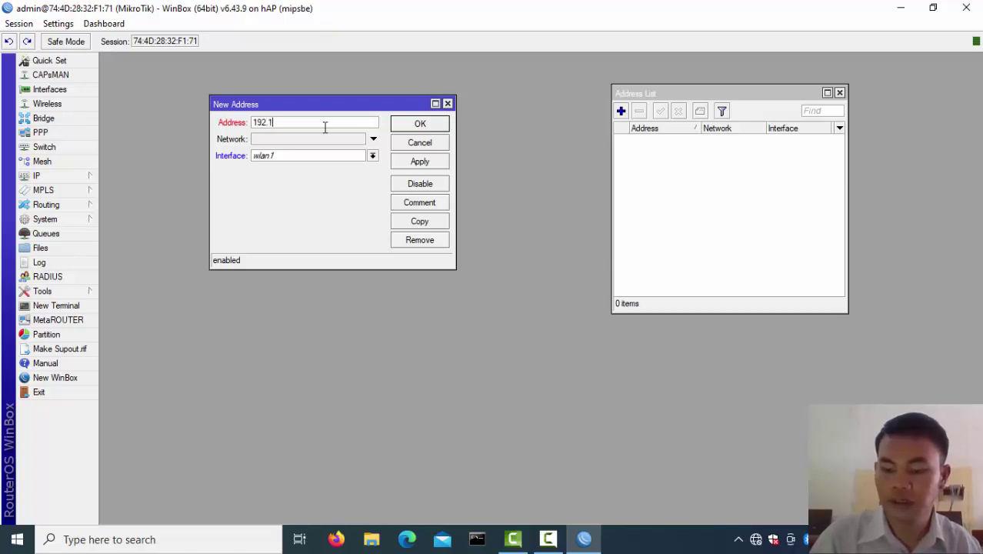
pyautogui.write('68.11.')
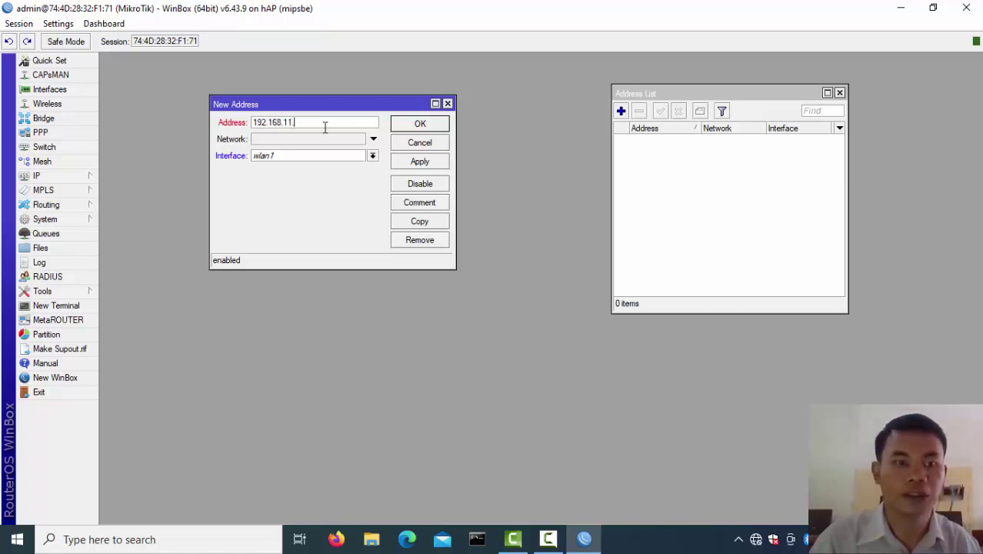
pyautogui.write('5')
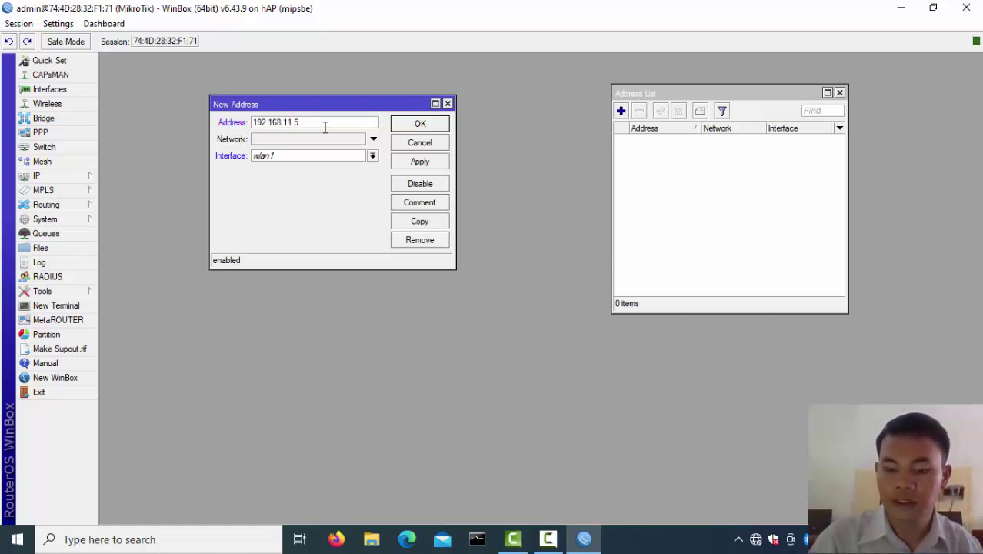
pyautogui.write('/24')
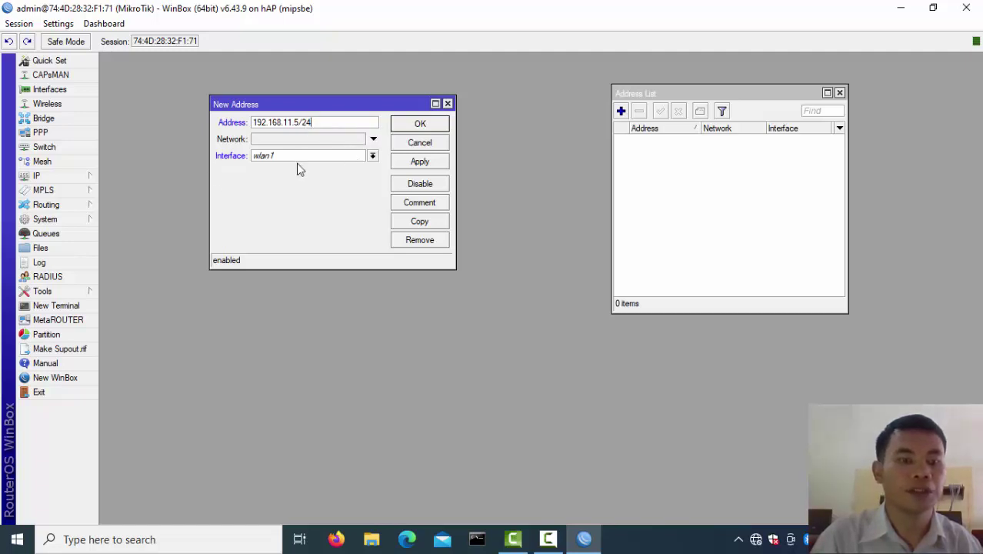
pyautogui.click(372, 156)
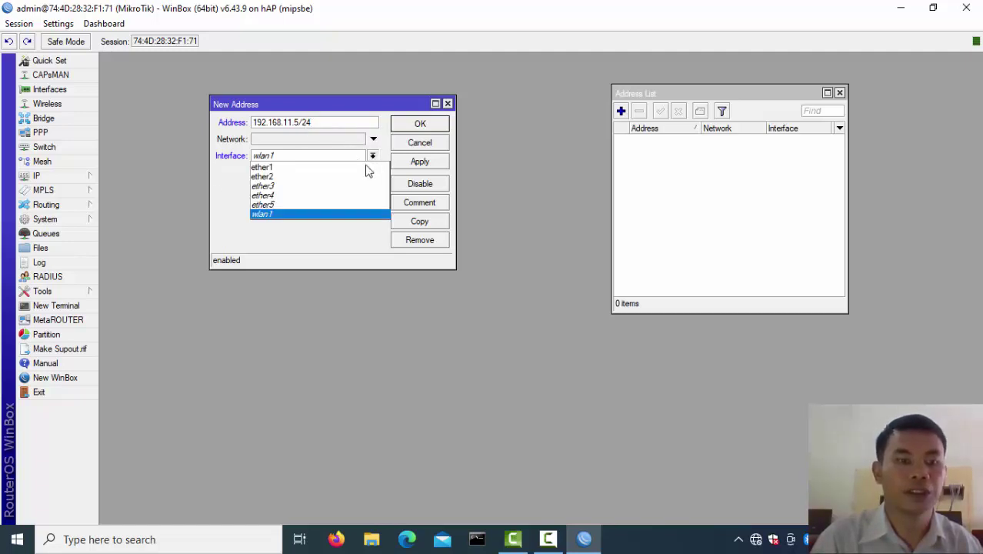
pyautogui.click(359, 170)
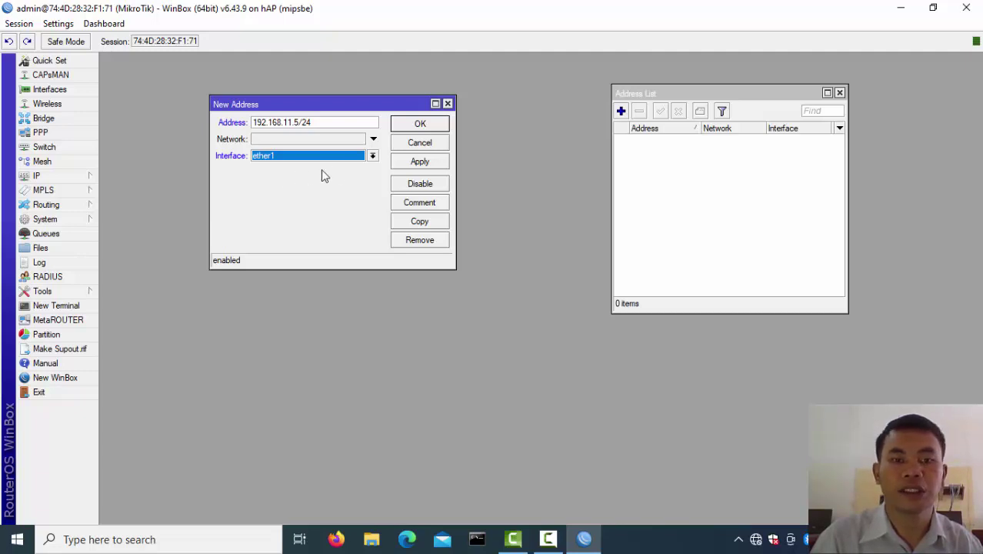
pyautogui.click(407, 165)
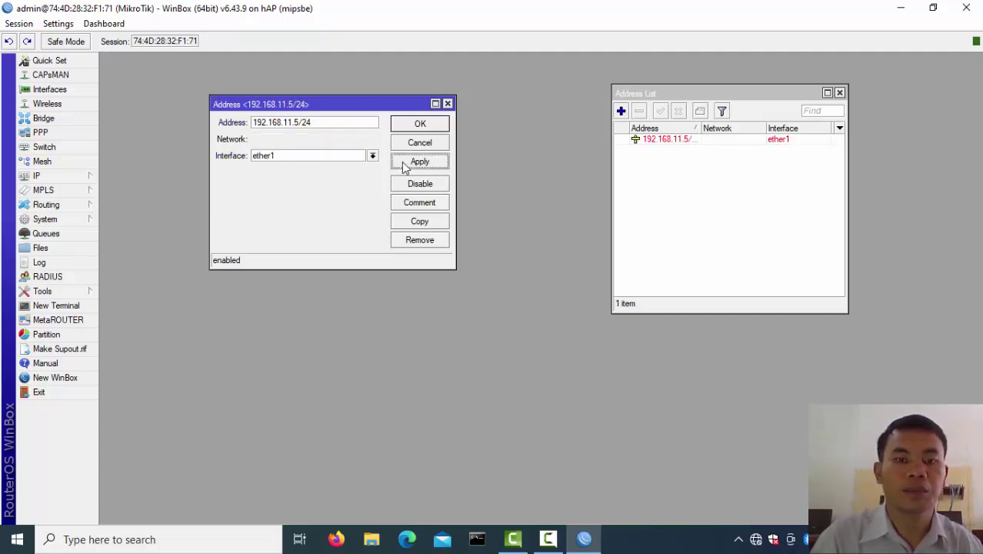
pyautogui.click(420, 124)
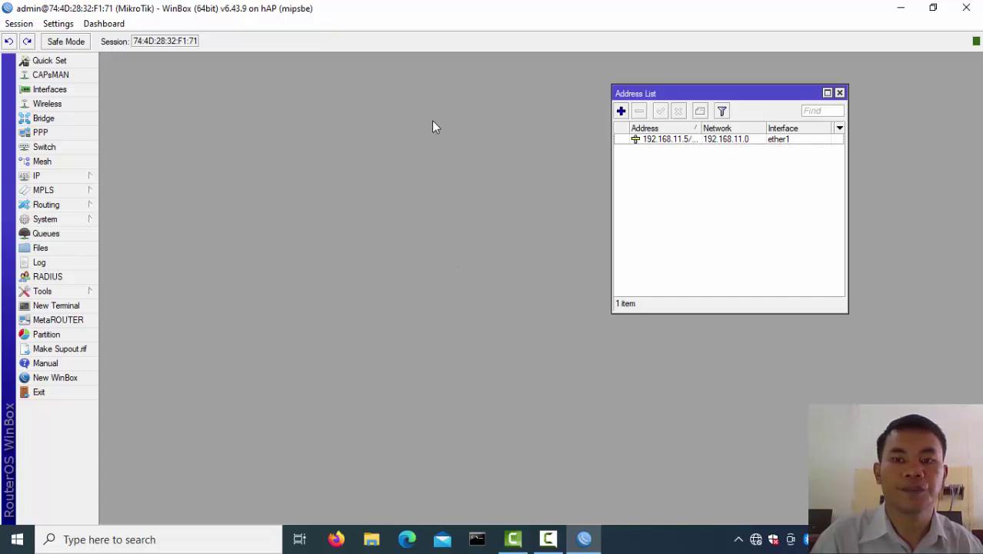
# Step: Add a default route for destination 0.0.0.0/0 with gateway 192.168.11.1
pyautogui.click(79, 175)
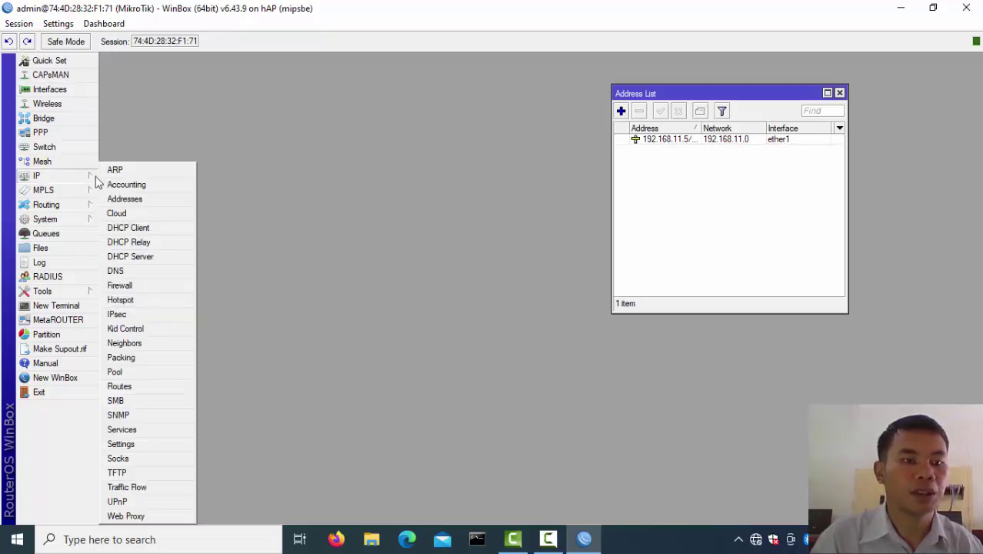
pyautogui.click(148, 388)
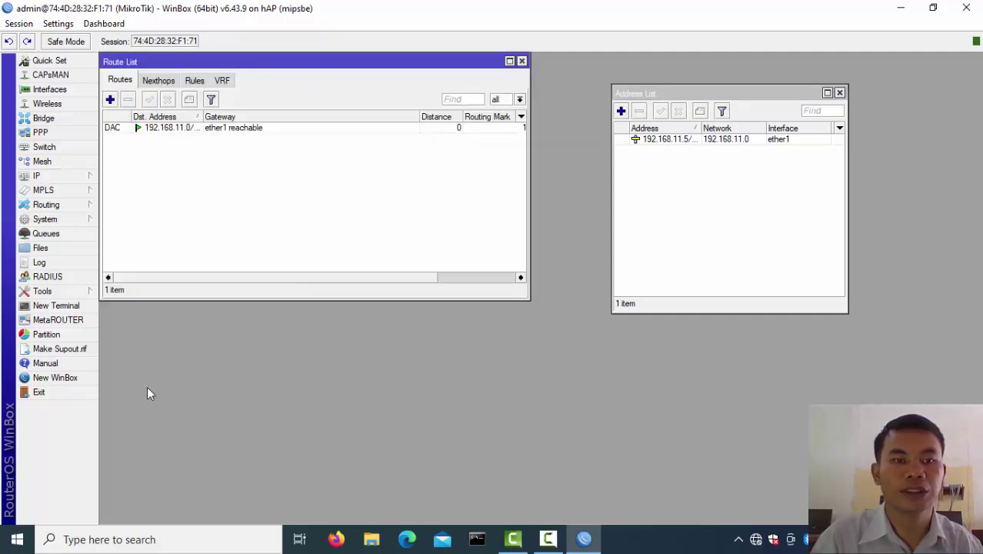
pyautogui.click(110, 100)
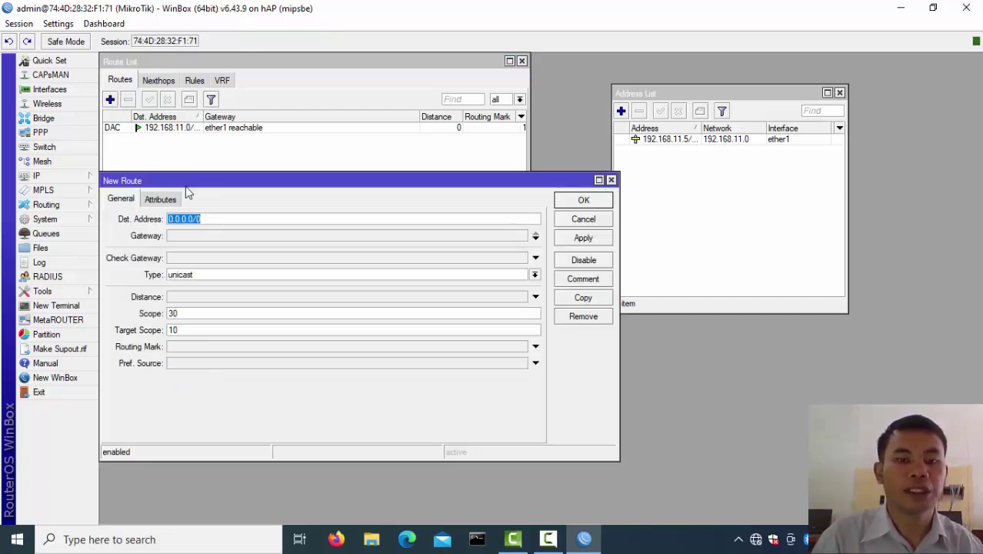
pyautogui.click(212, 242)
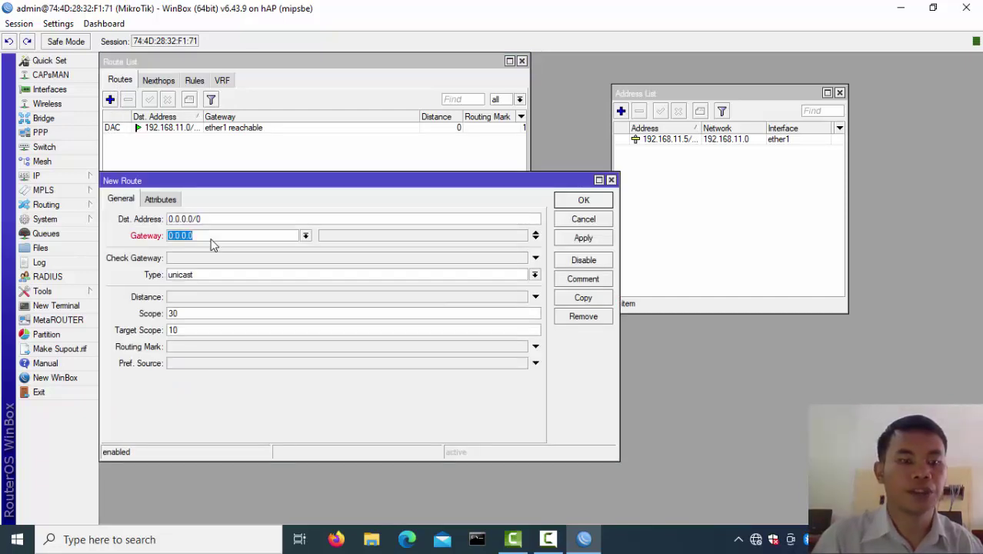
pyautogui.write('192.')
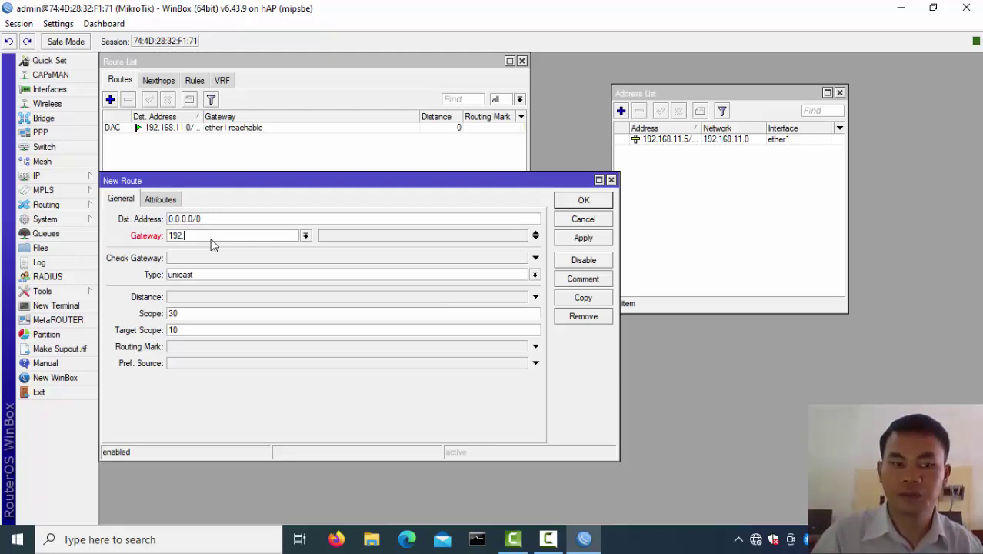
pyautogui.write('168.1')
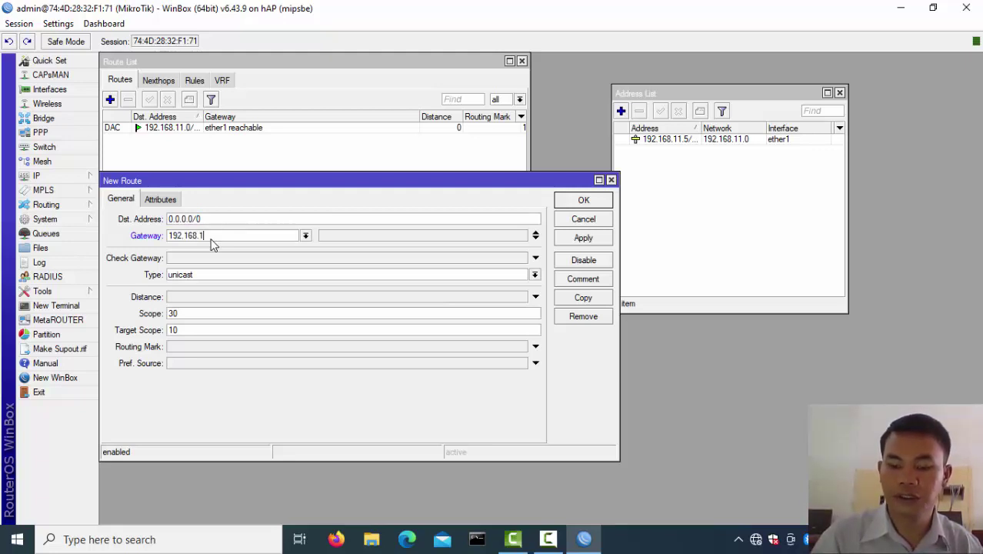
pyautogui.write('1.1')
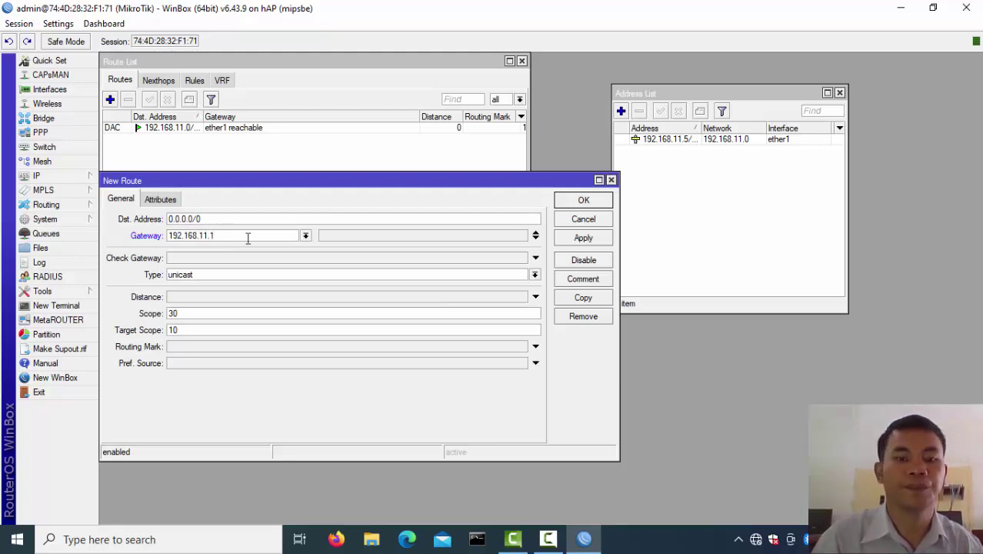
pyautogui.click(568, 241)
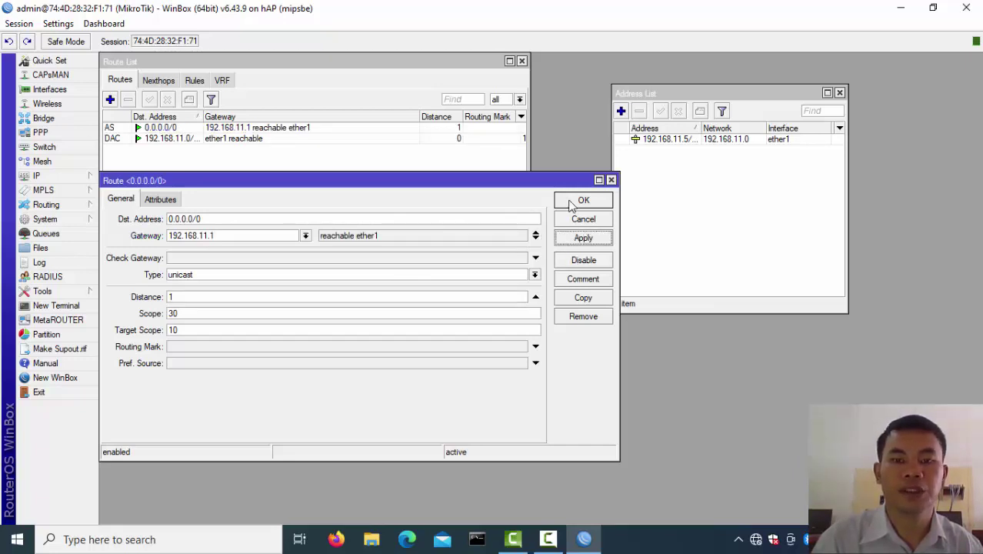
pyautogui.click(576, 201)
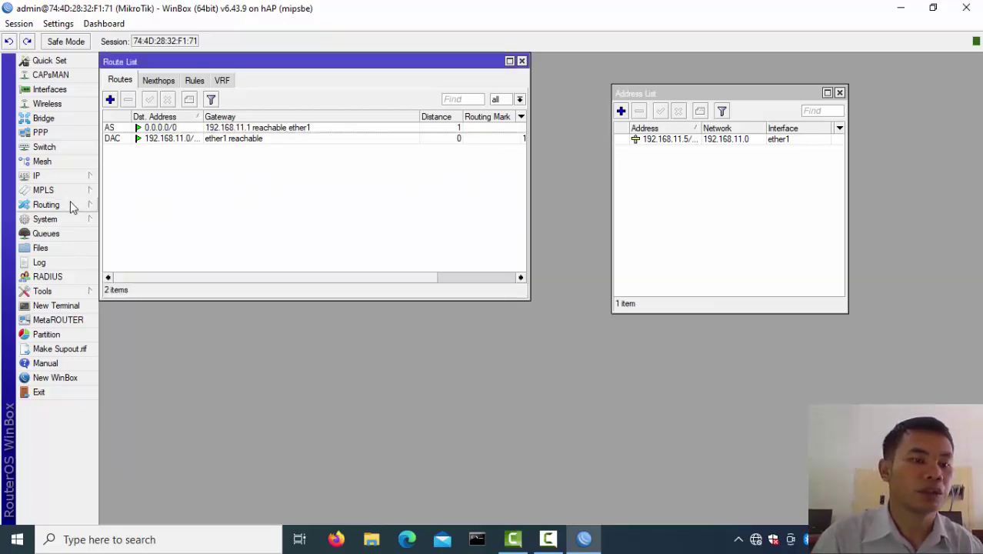
# Step: Enter 202.162.220.220 and 202.162.220.110 as the router's DNS servers
pyautogui.click(57, 179)
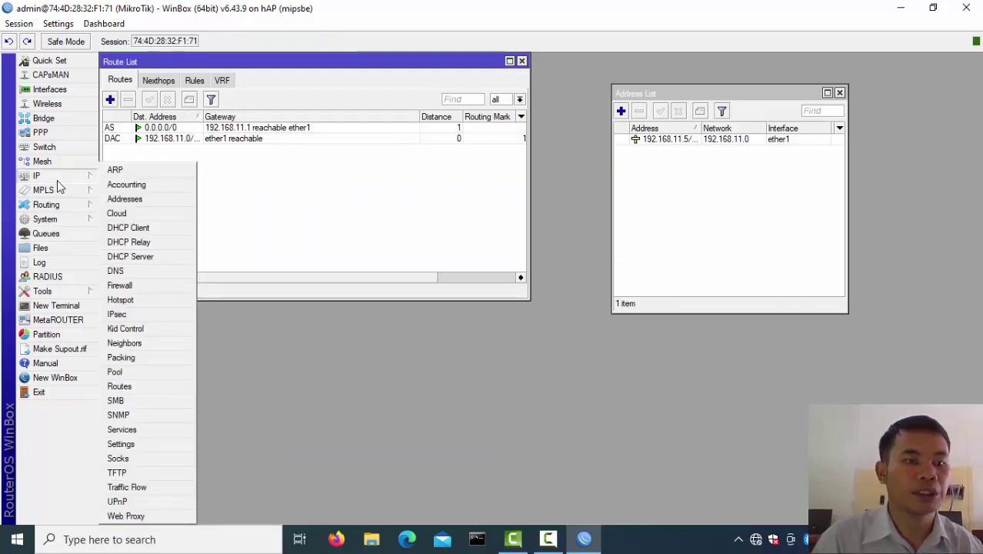
pyautogui.click(154, 271)
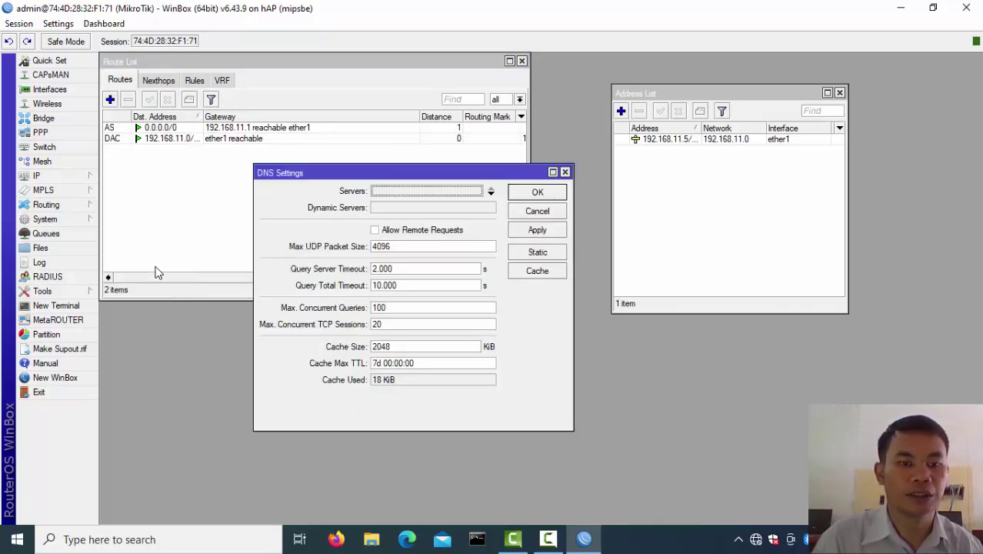
pyautogui.click(392, 192)
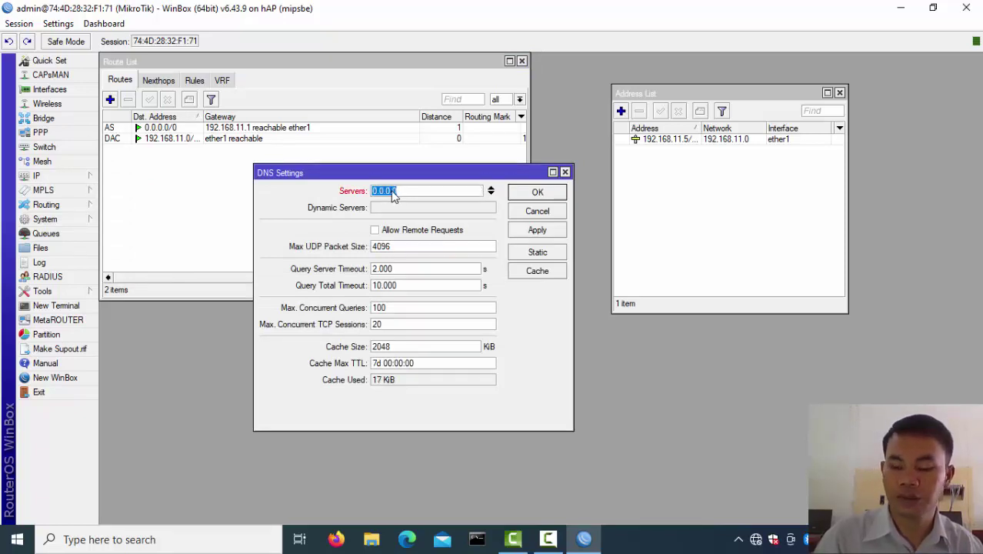
pyautogui.write('202.16')
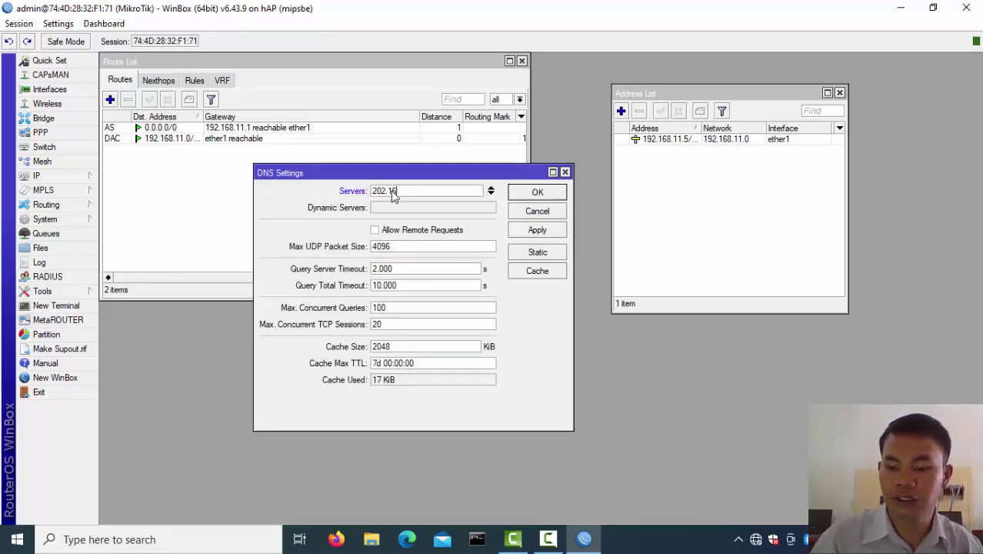
pyautogui.write('2.220.220')
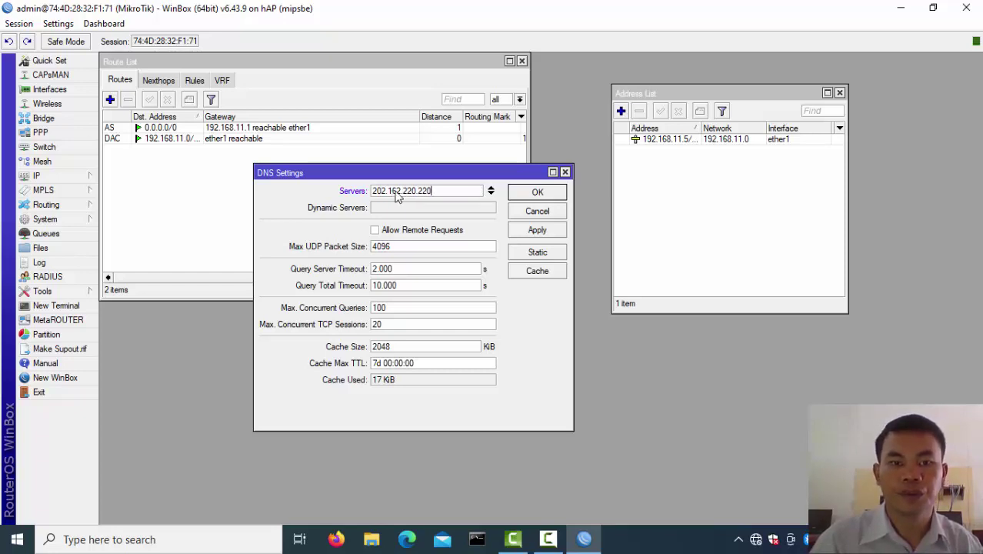
pyautogui.click(493, 198)
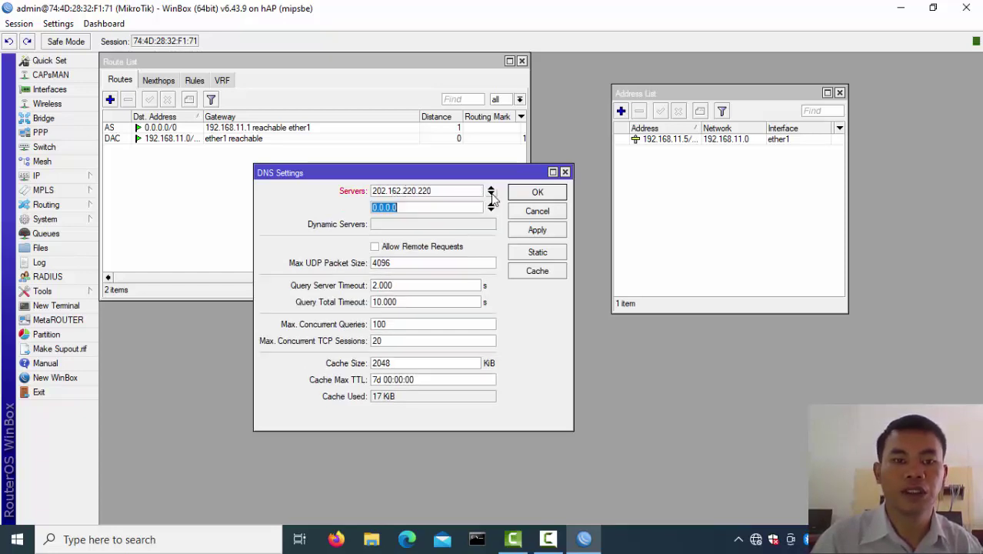
pyautogui.write('202')
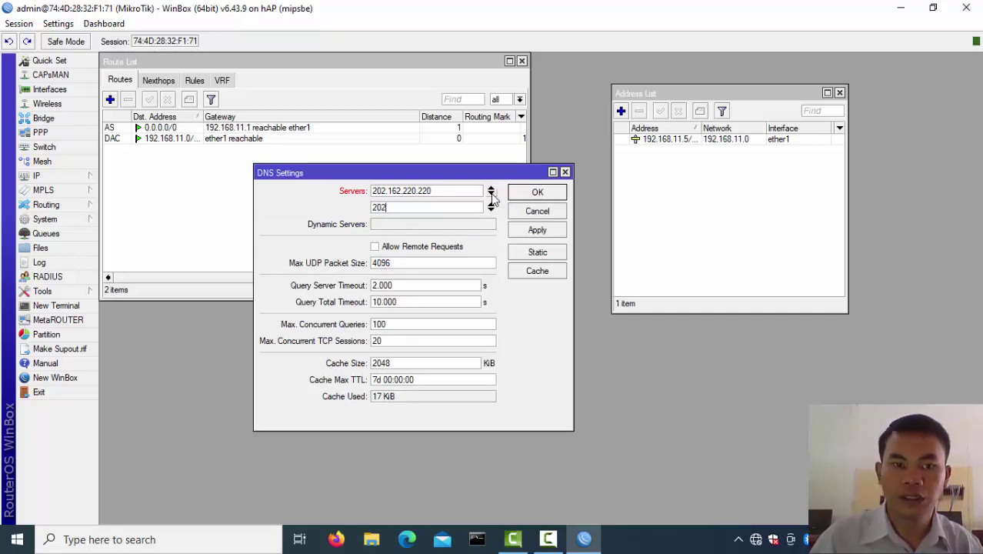
pyautogui.write('.1')
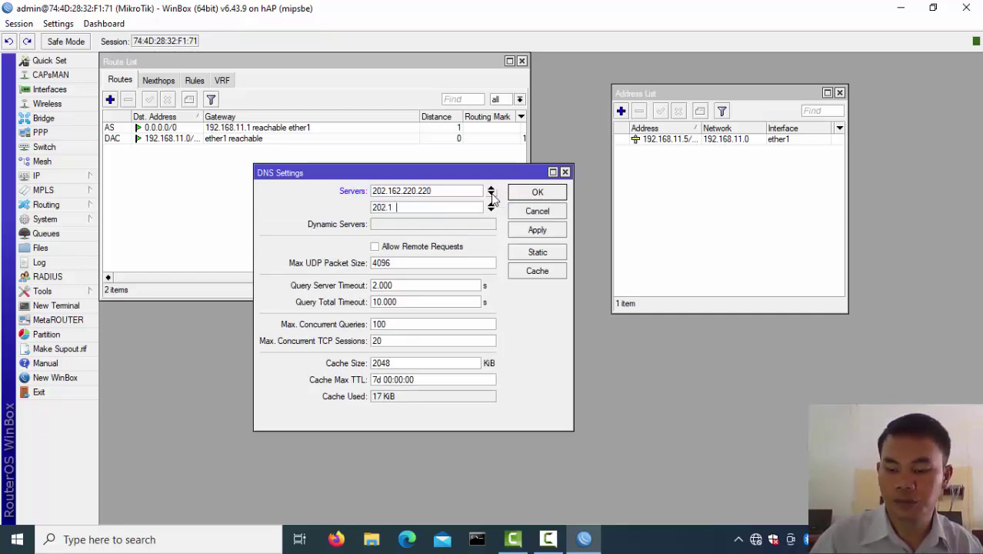
pyautogui.write('62.220.')
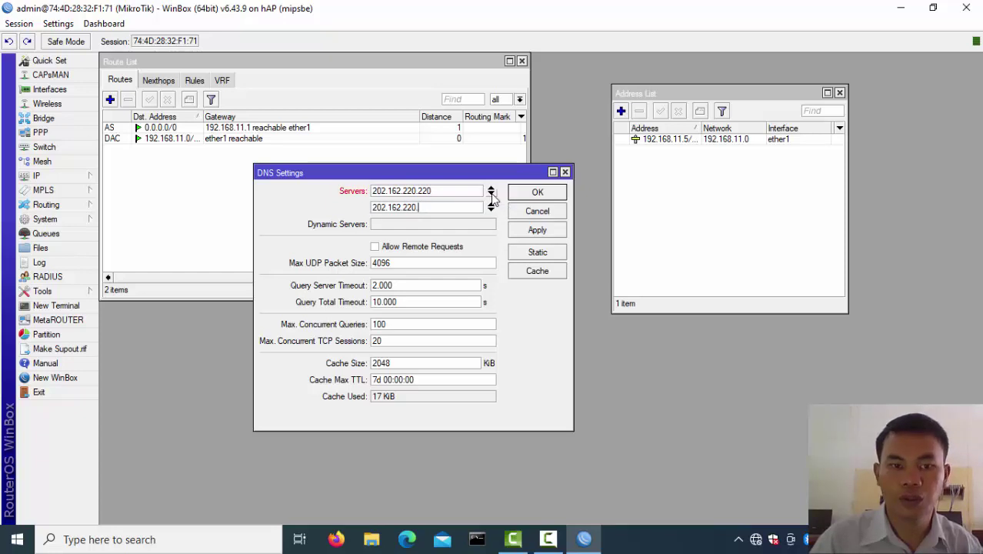
pyautogui.write('110')
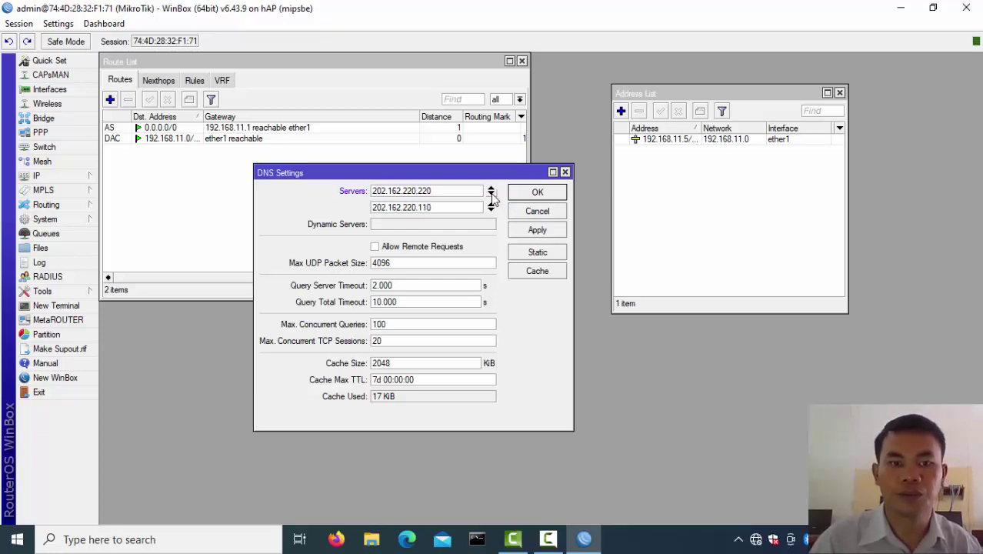
# Step: Allow remote DNS requests and save the DNS settings
pyautogui.click(375, 247)
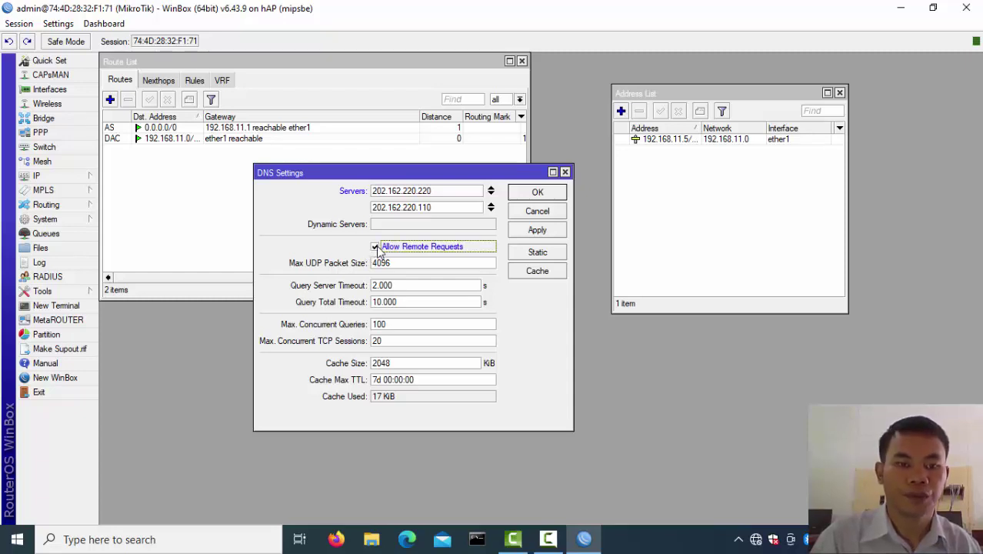
pyautogui.click(535, 231)
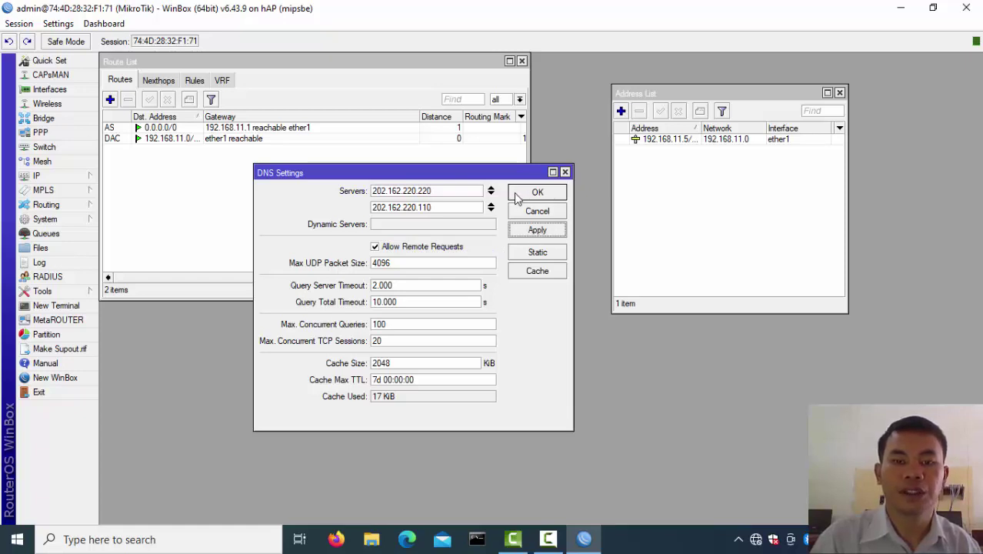
pyautogui.click(517, 194)
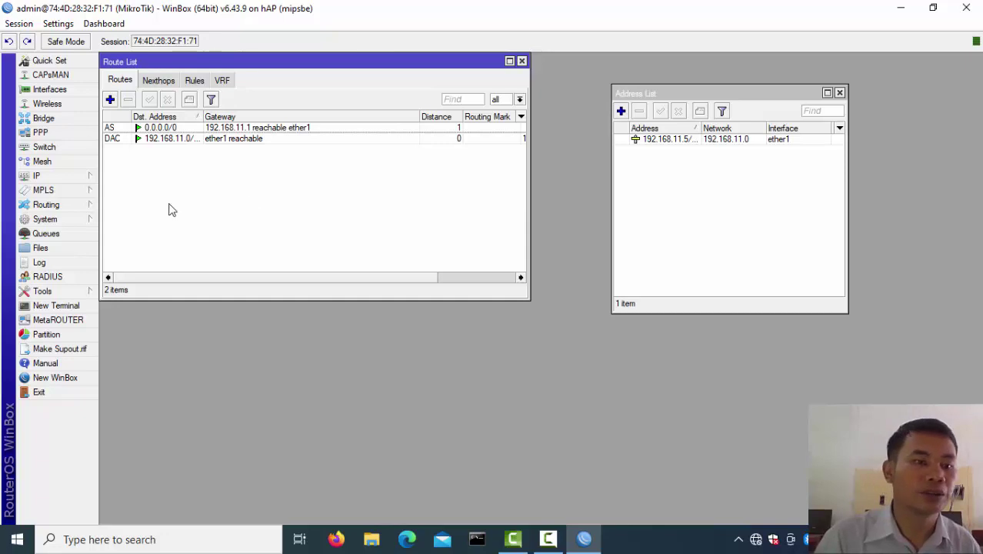
pyautogui.click(66, 306)
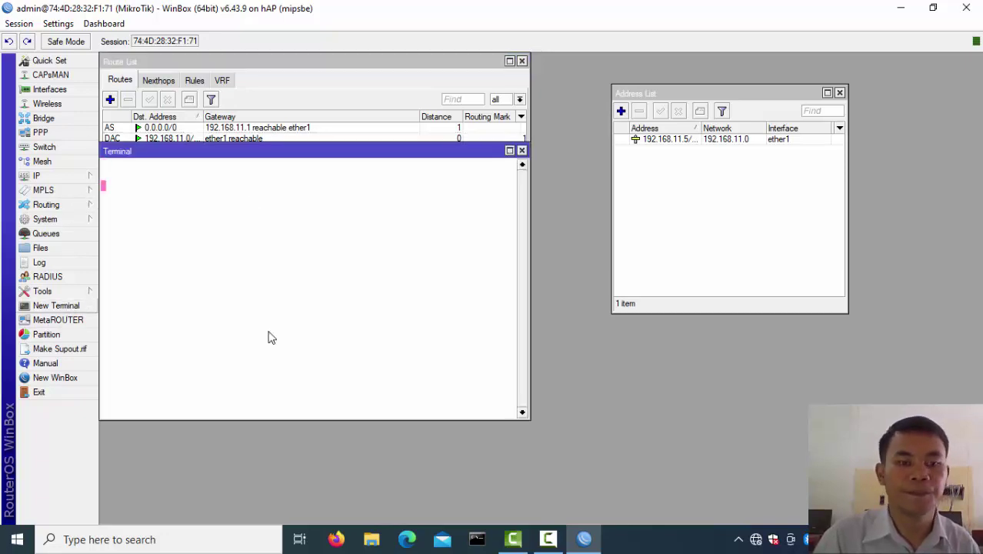
pyautogui.write('p')
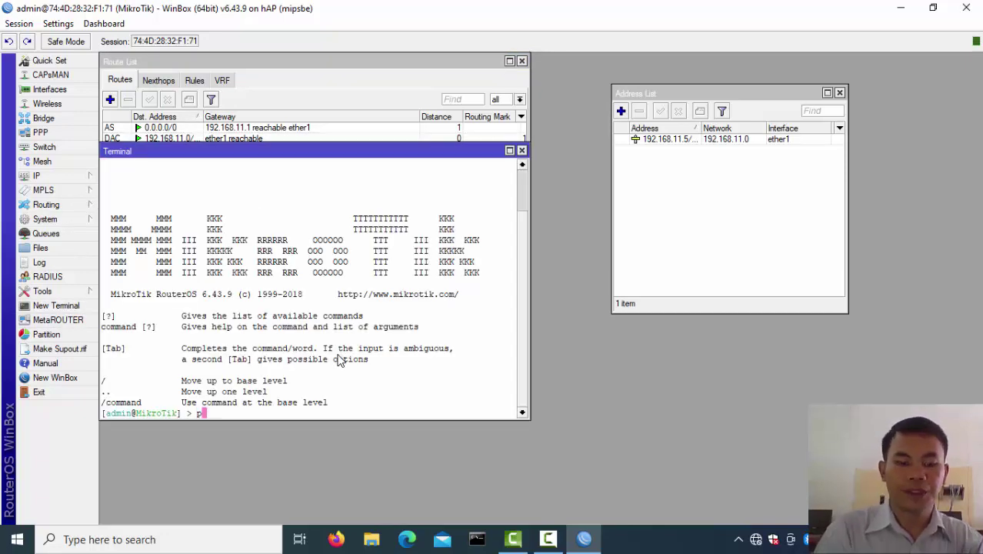
pyautogui.write('ing w')
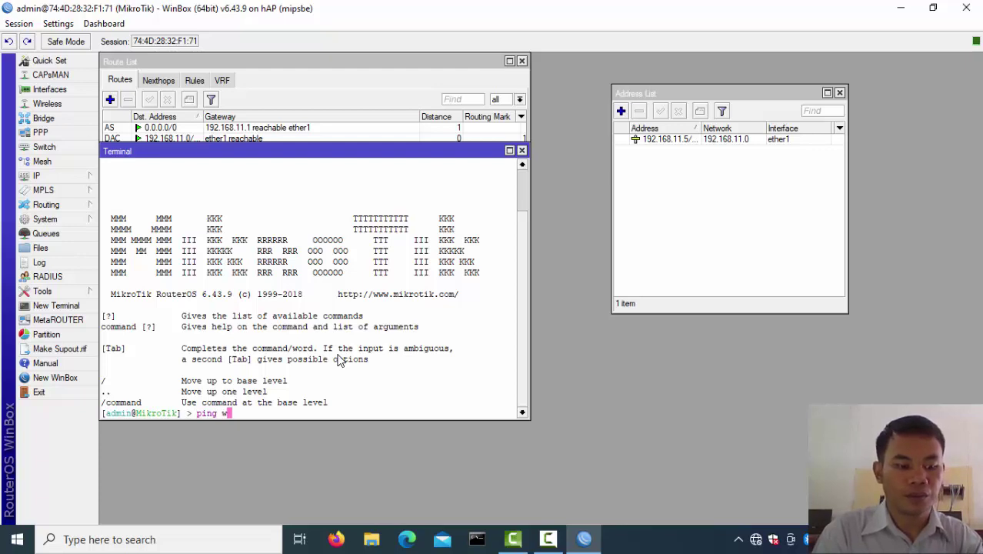
pyautogui.write('ww.go')
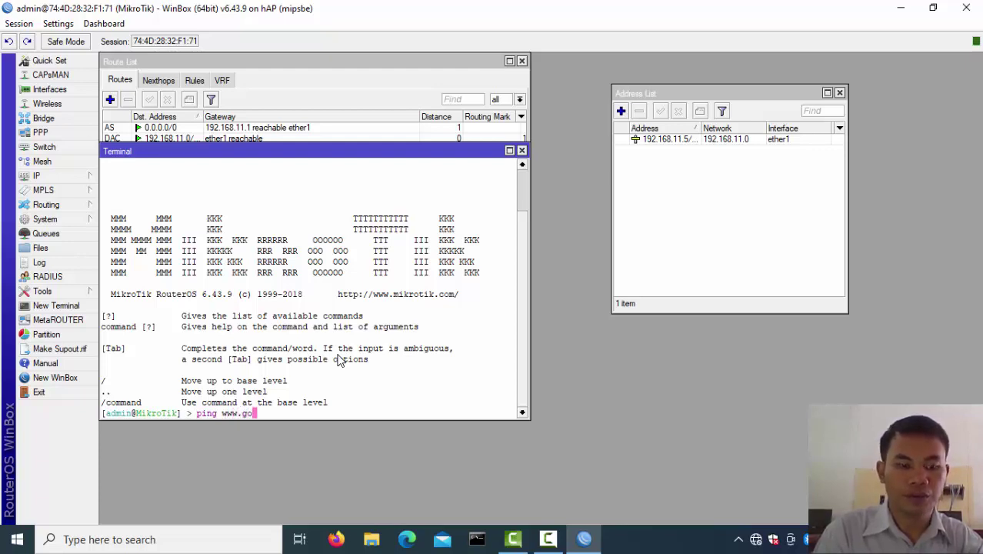
pyautogui.write('ogle.com')
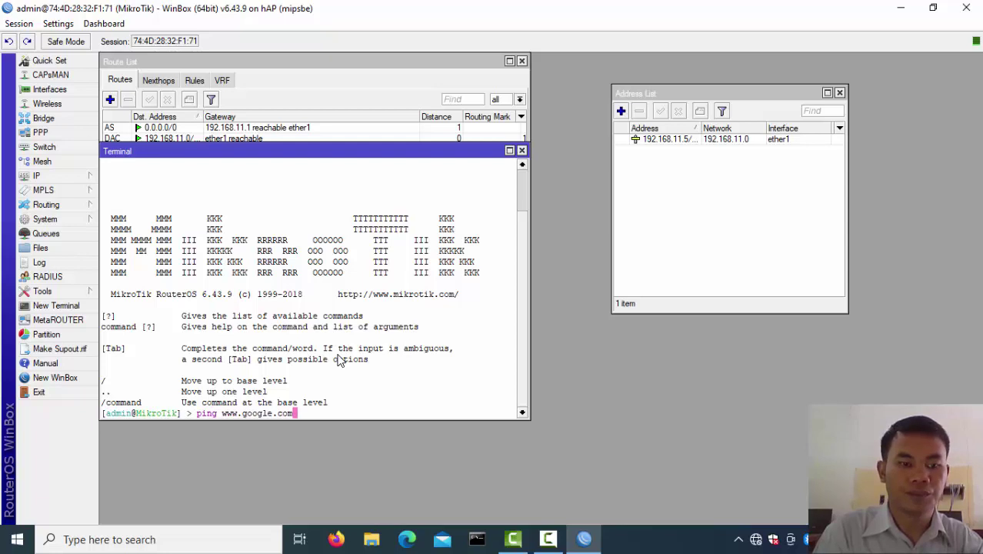
pyautogui.press('Return')
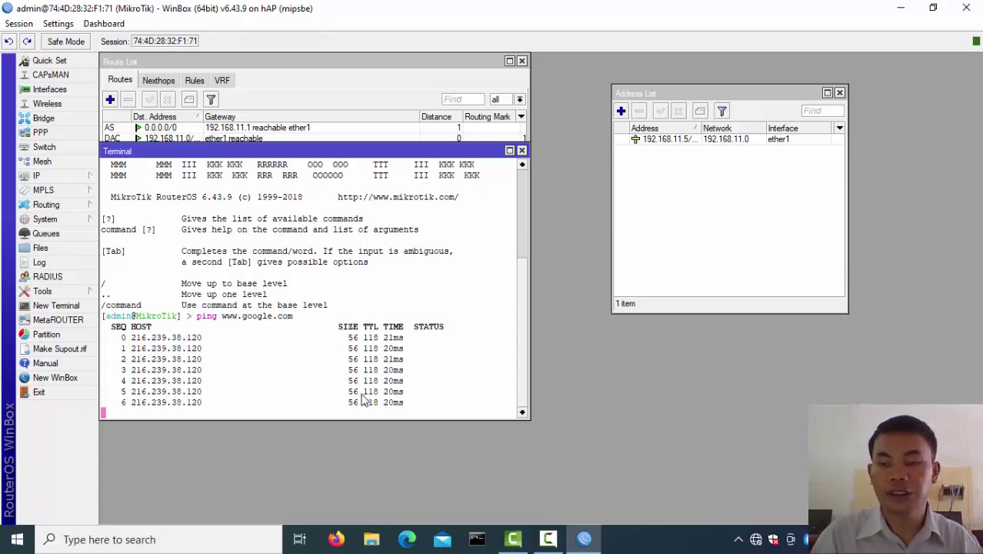
pyautogui.hotkey('ctrl', 'c')
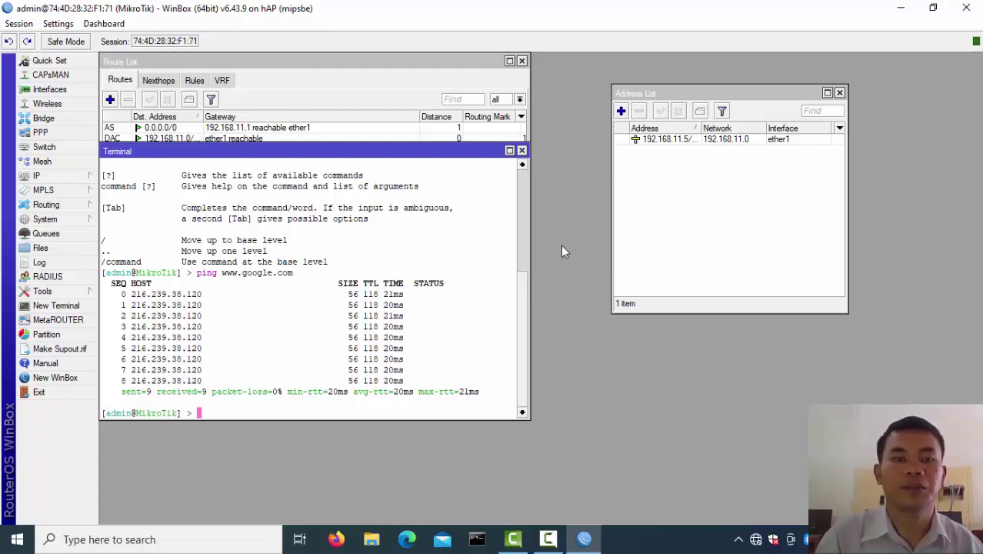
pyautogui.click(521, 150)
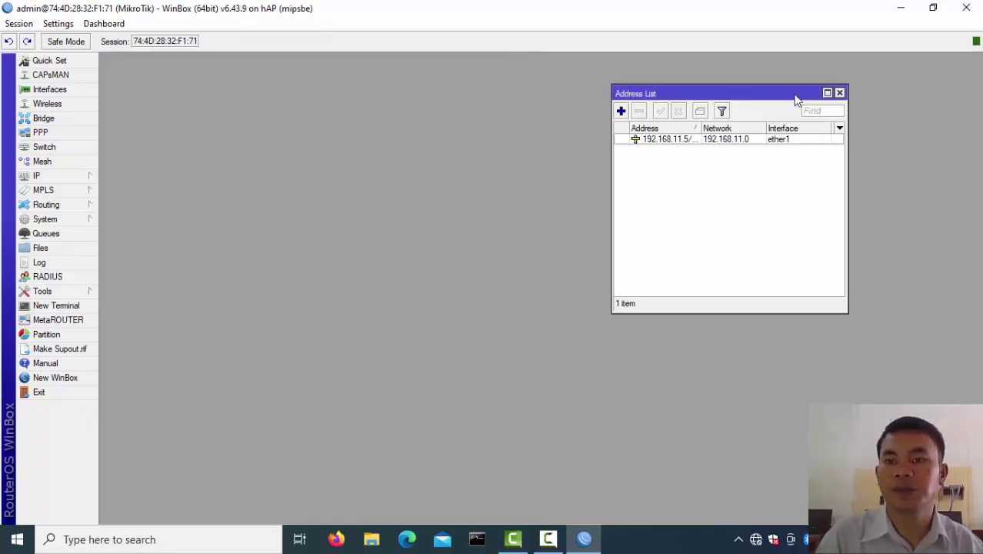
pyautogui.click(840, 92)
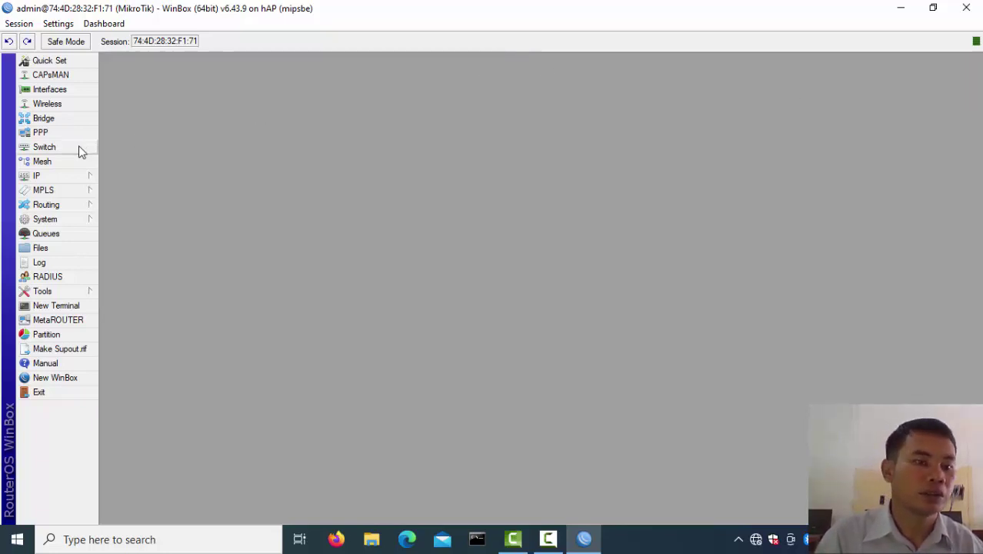
# Step: Add the IP address 192.168.25.1/24 on interface ether2
pyautogui.click(86, 178)
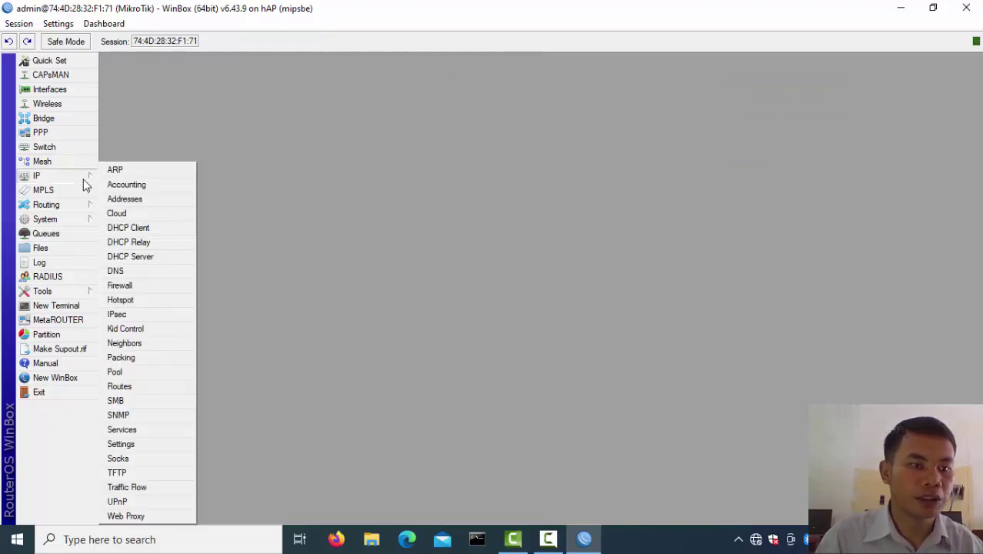
pyautogui.click(144, 202)
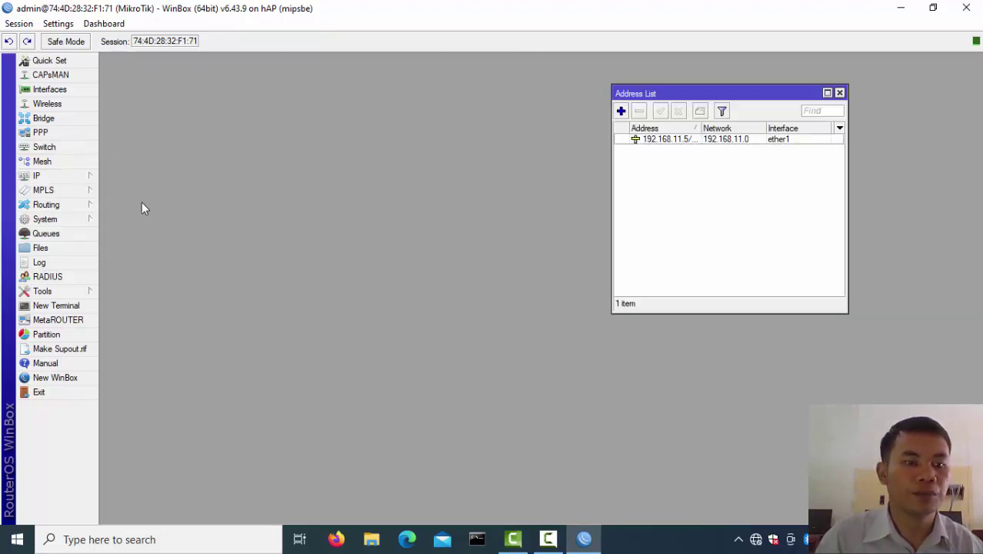
pyautogui.click(621, 112)
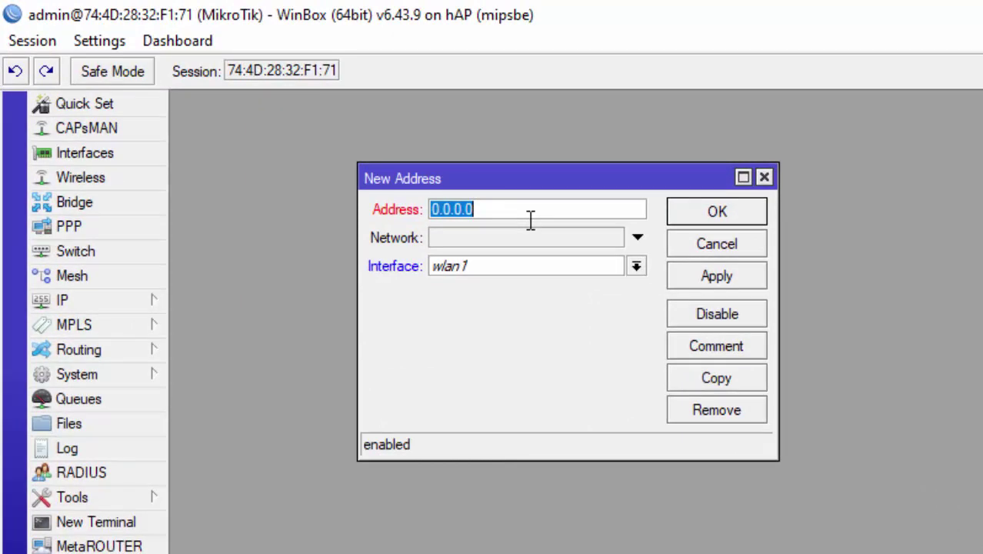
pyautogui.write('192.16')
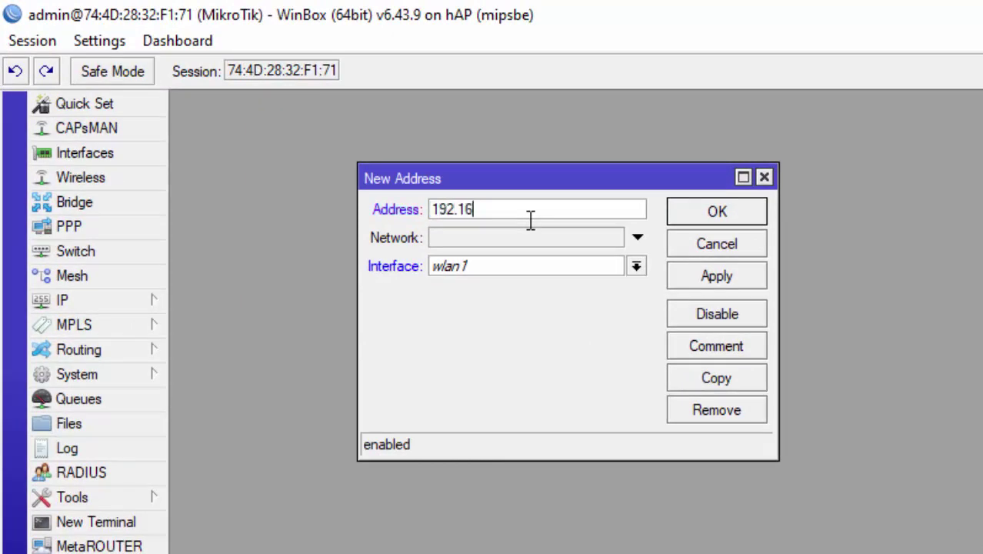
pyautogui.write('8.25.1/24')
pyautogui.click(636, 267)
pyautogui.press('Escape')
pyautogui.click(743, 274)
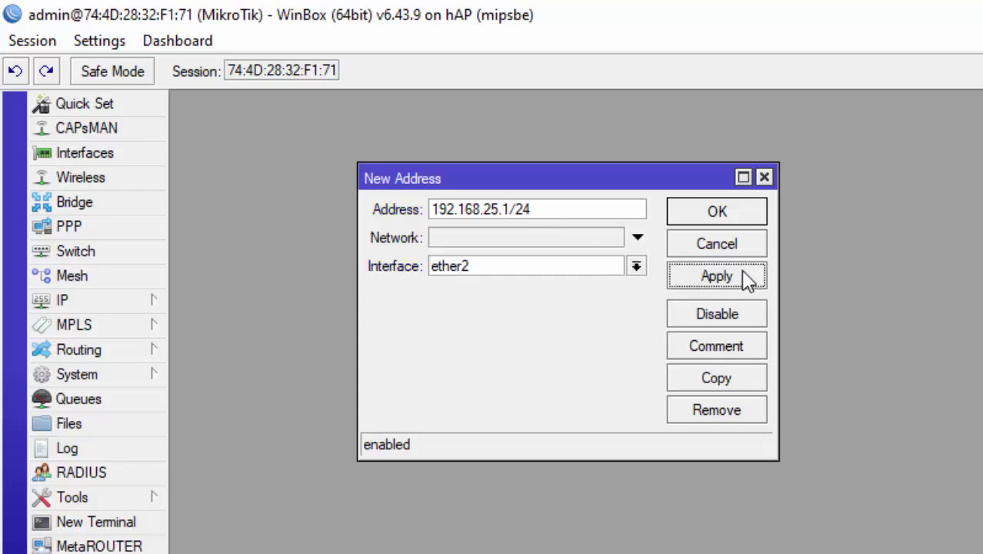
pyautogui.click(704, 219)
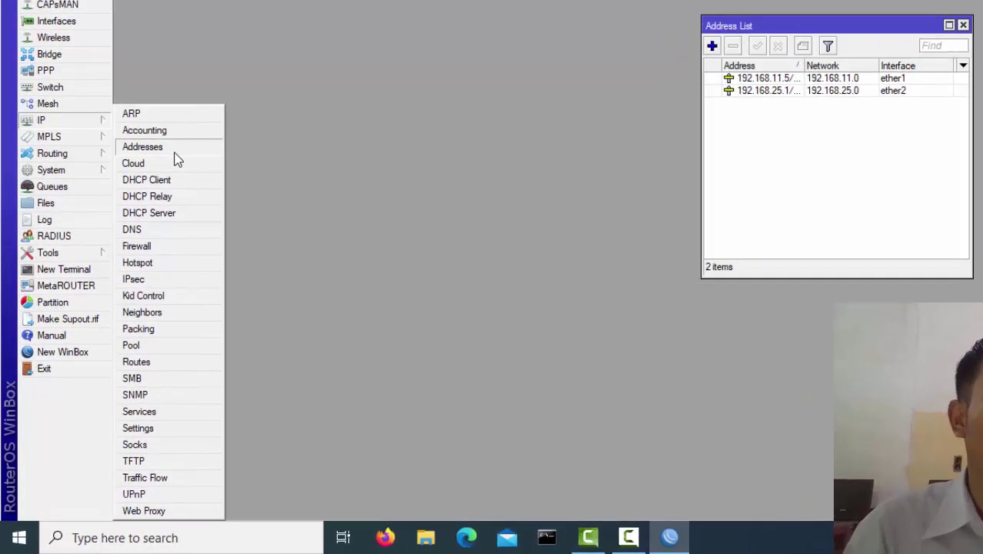
# Step: Start a new firewall NAT rule in the srcnat chain with ether1 as the outgoing interface
pyautogui.click(208, 187)
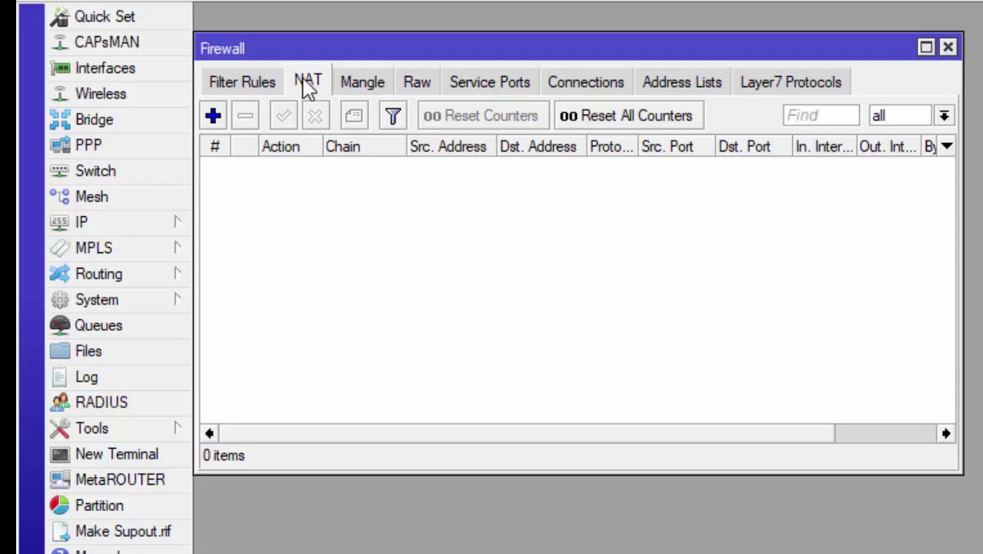
pyautogui.click(213, 115)
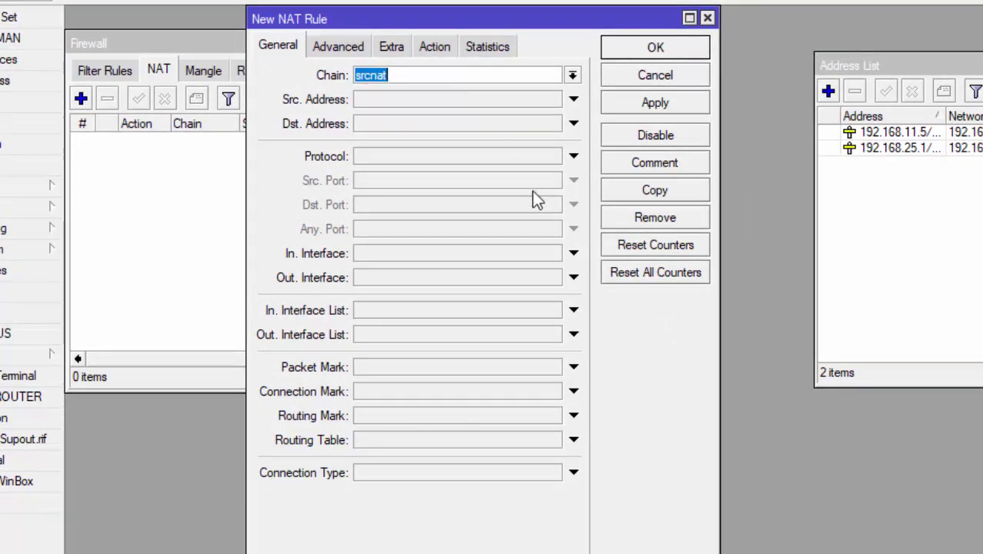
pyautogui.click(573, 277)
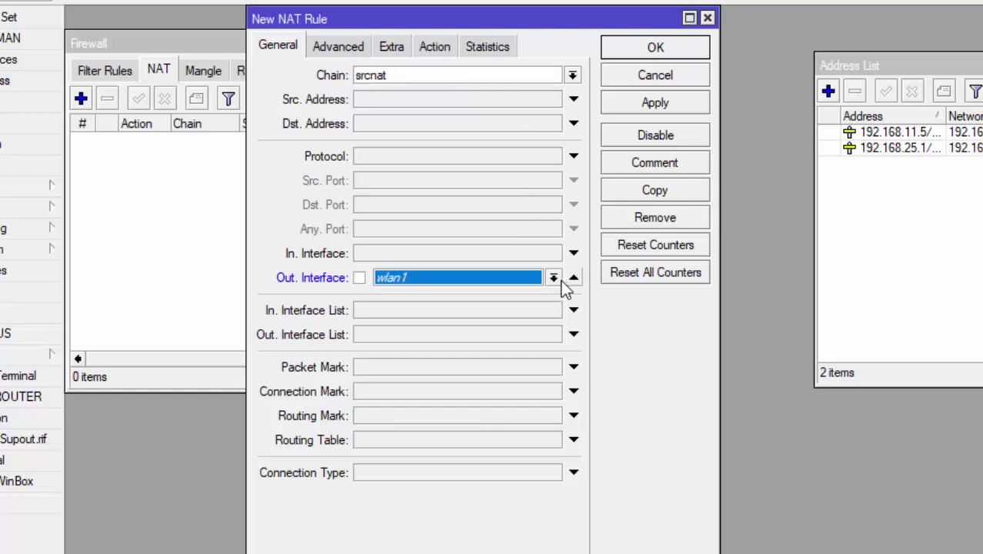
pyautogui.click(553, 278)
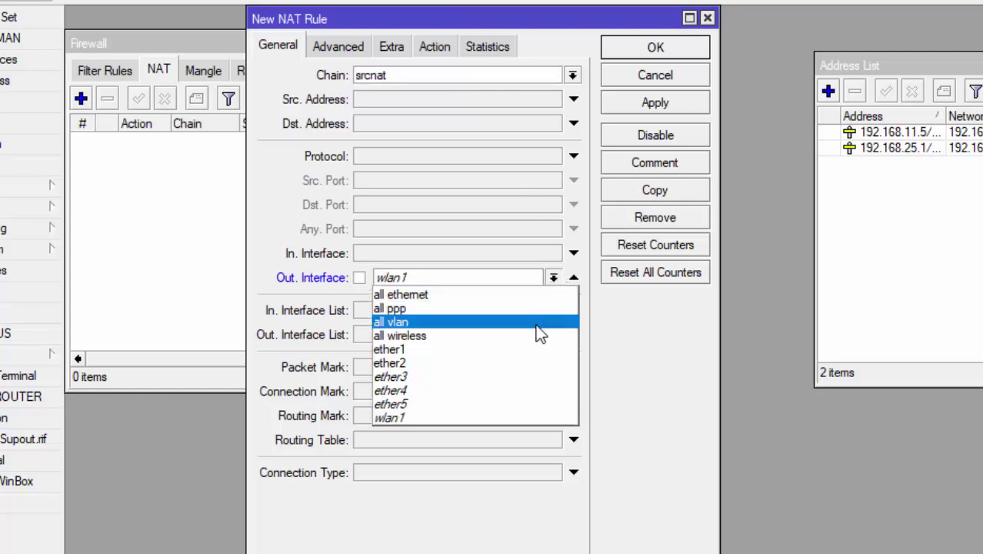
pyautogui.click(539, 351)
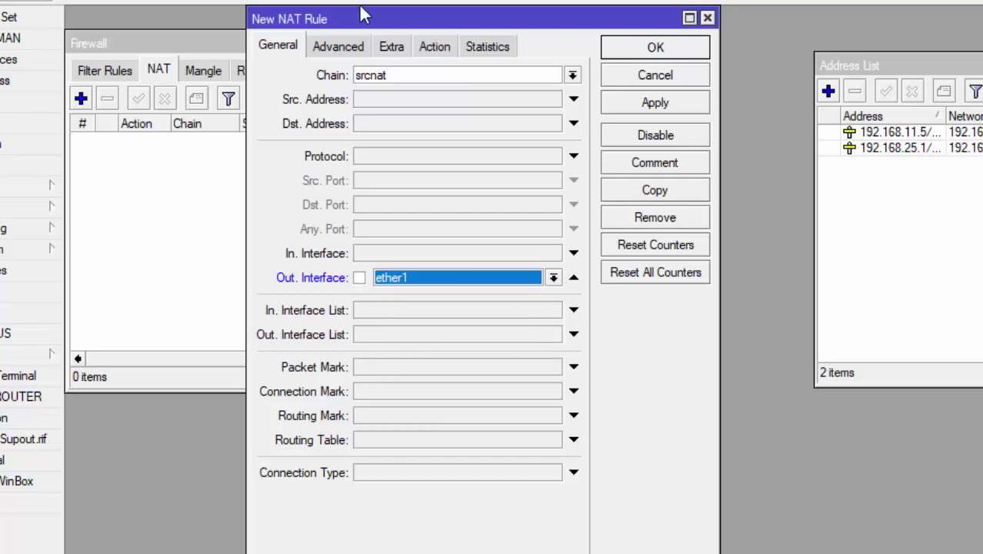
# Step: Set the NAT rule's action to masquerade, save the rule and close the firewall window
pyautogui.click(433, 46)
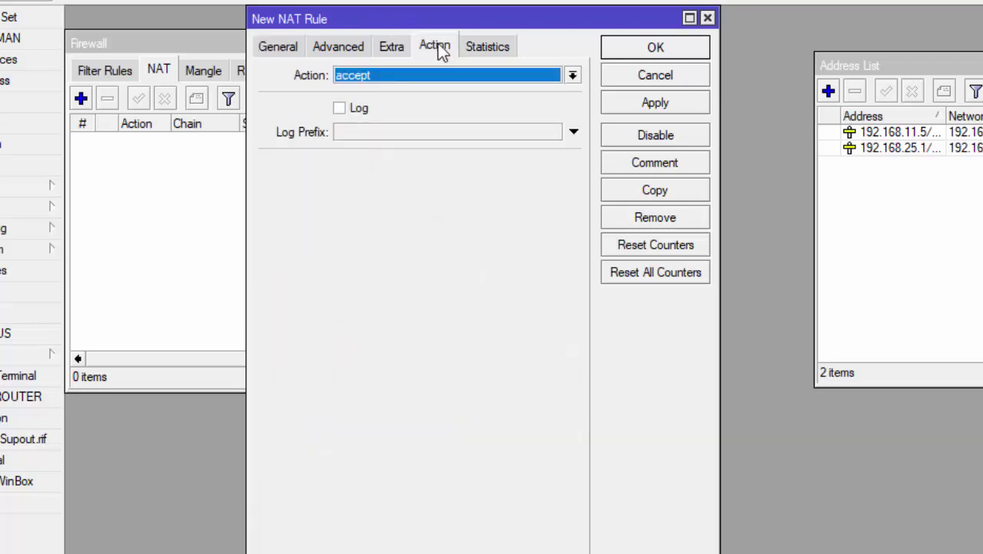
pyautogui.click(573, 77)
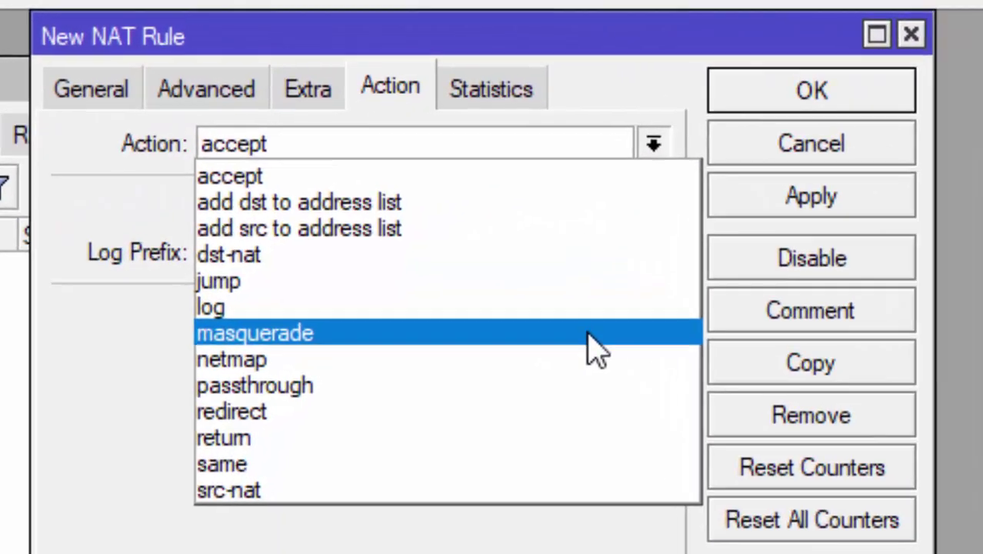
pyautogui.click(541, 177)
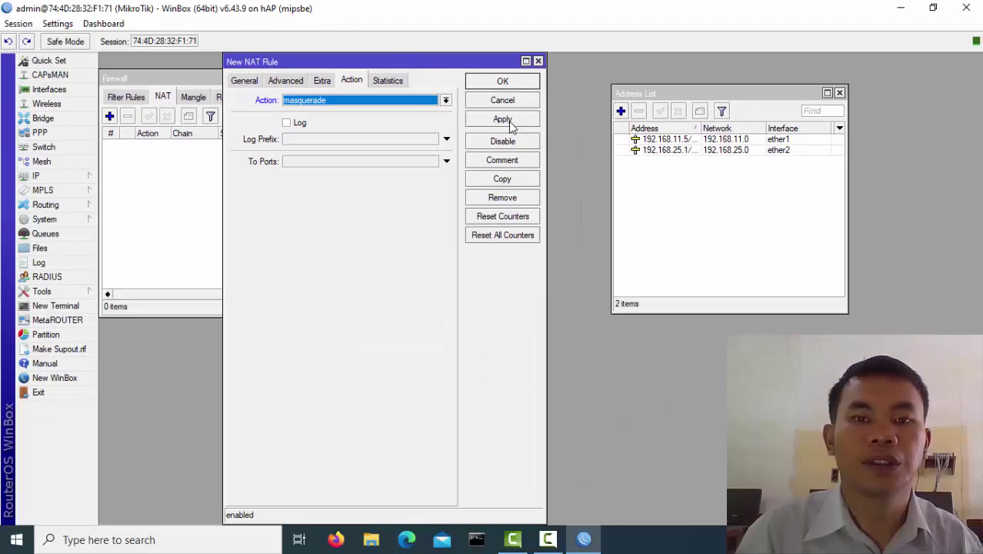
pyautogui.click(821, 202)
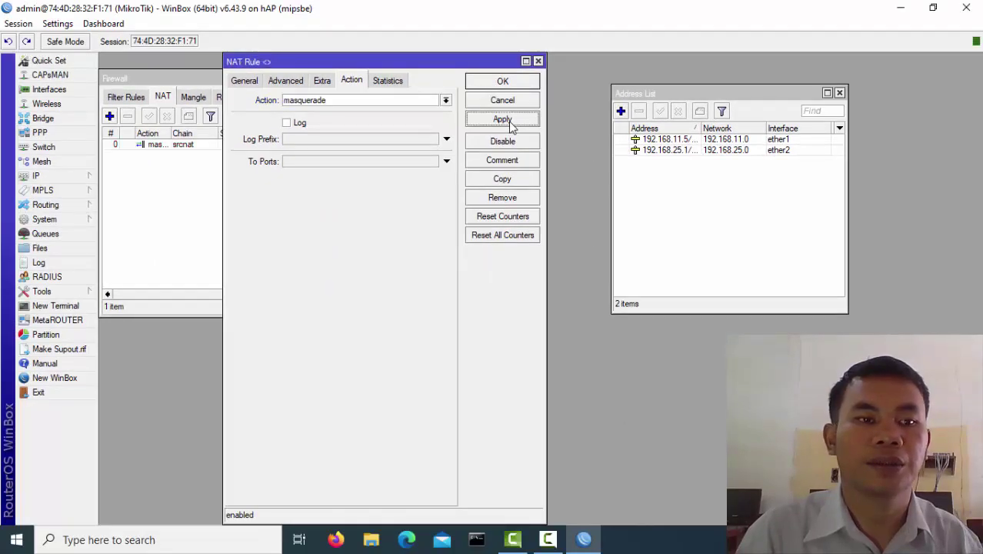
pyautogui.click(498, 85)
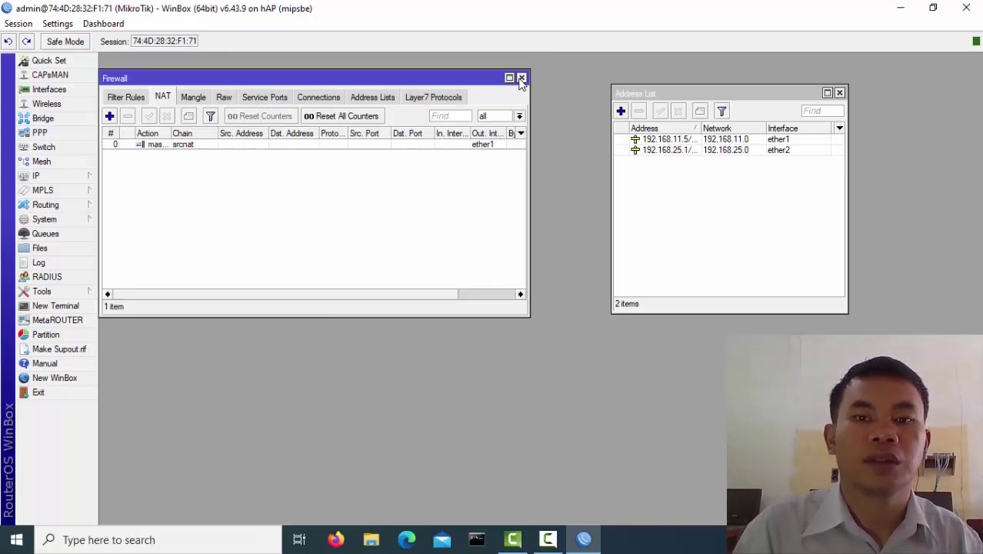
pyautogui.click(521, 79)
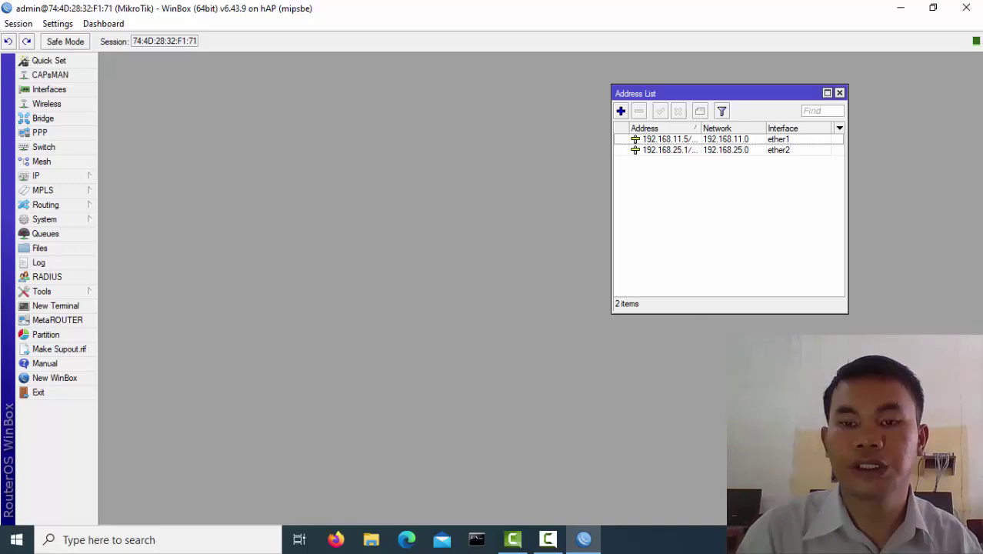
# Step: Review the details of the ether2 address entry
pyautogui.doubleClick(667, 156)
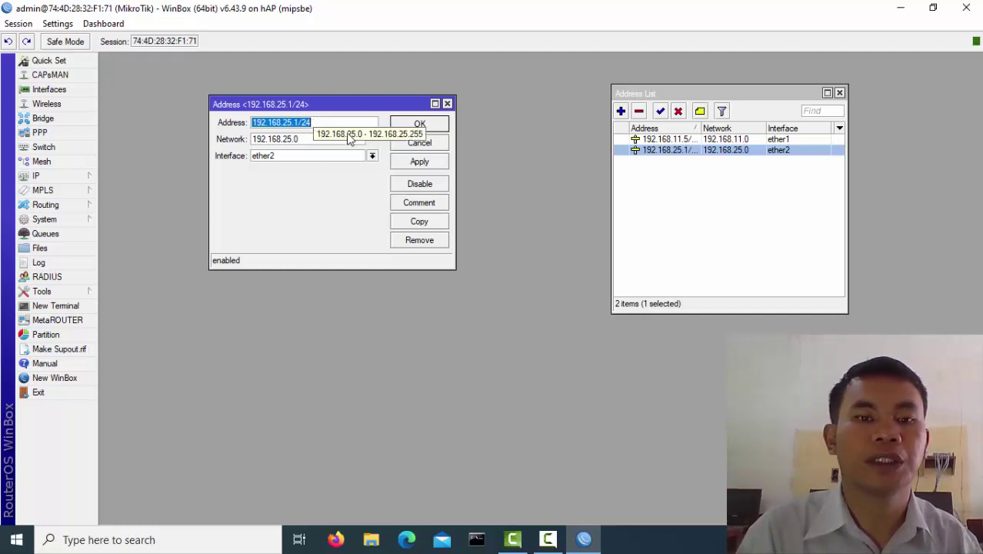
pyautogui.click(420, 125)
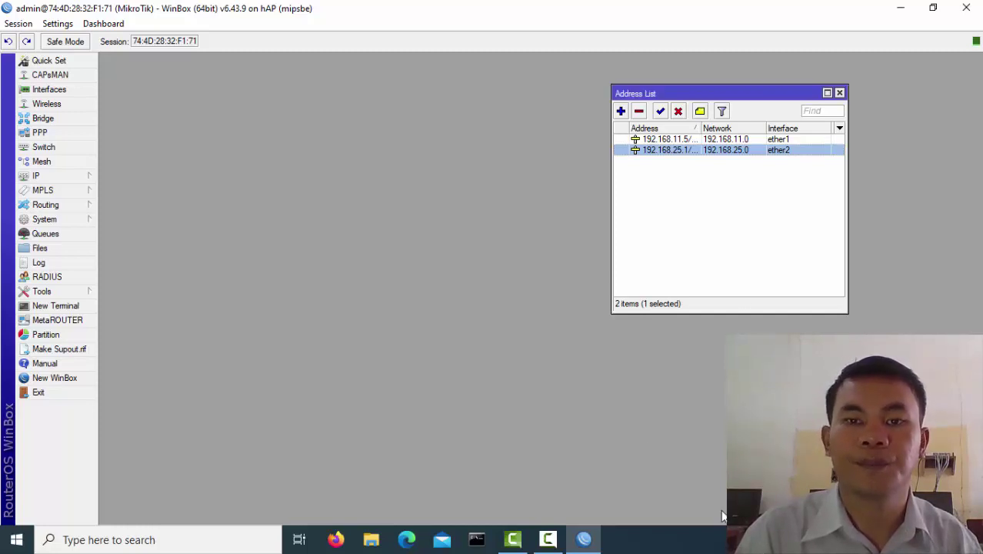
# Step: Start the DHCP server setup and choose ether2 as the DHCP server interface
pyautogui.click(69, 180)
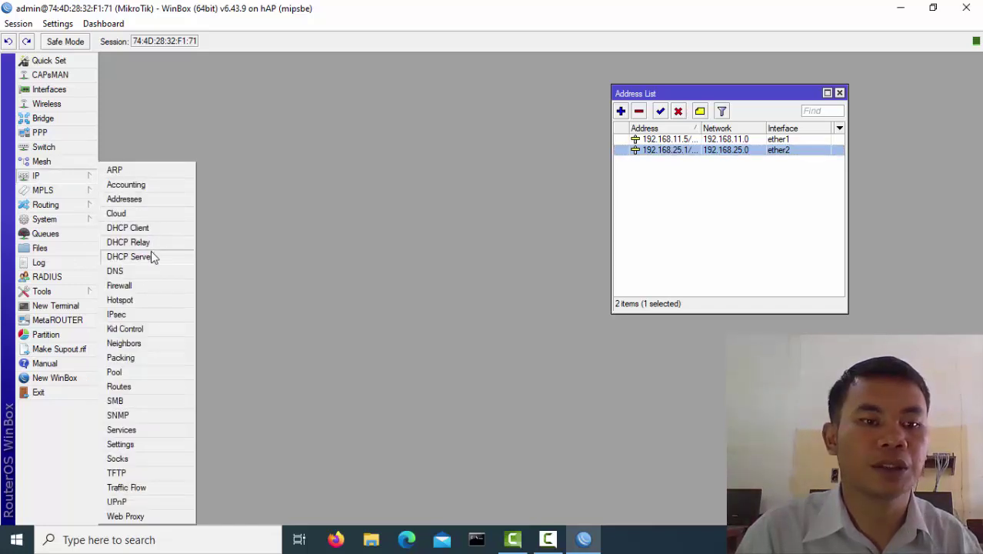
pyautogui.click(131, 257)
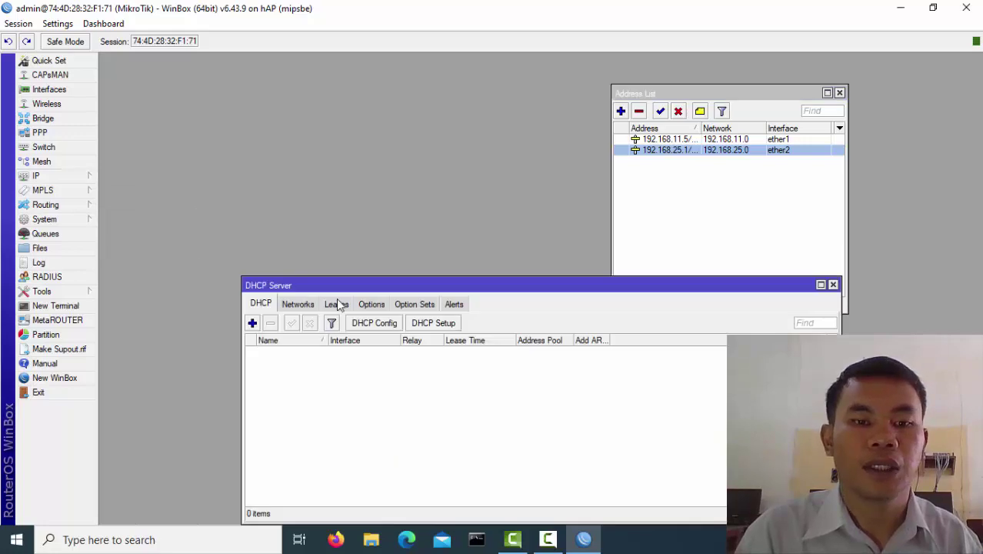
pyautogui.click(430, 324)
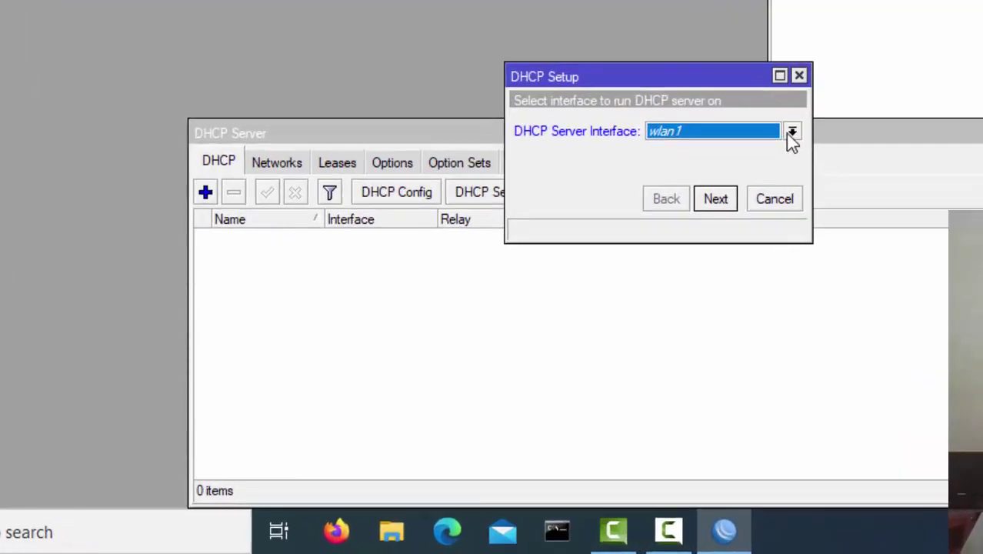
pyautogui.click(789, 136)
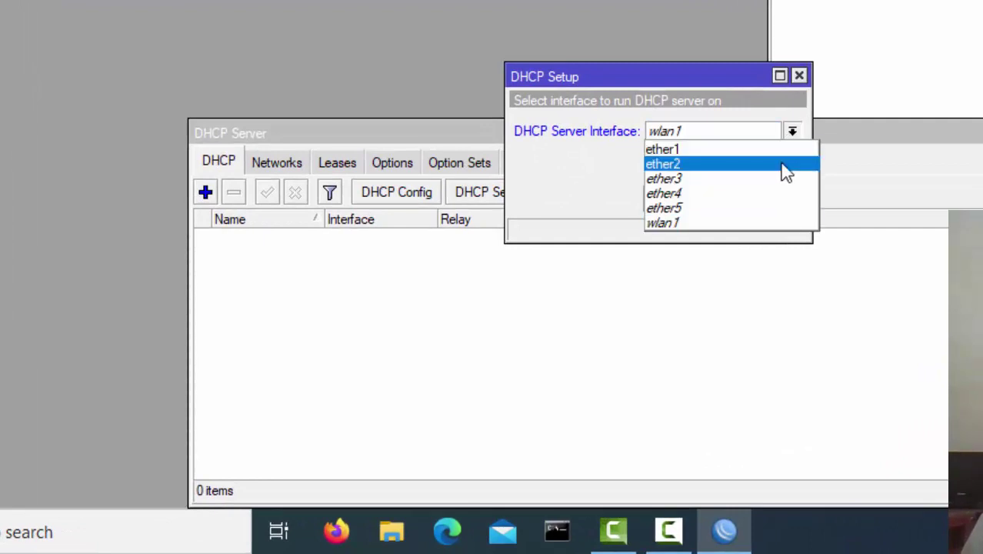
pyautogui.click(783, 164)
pyautogui.click(716, 200)
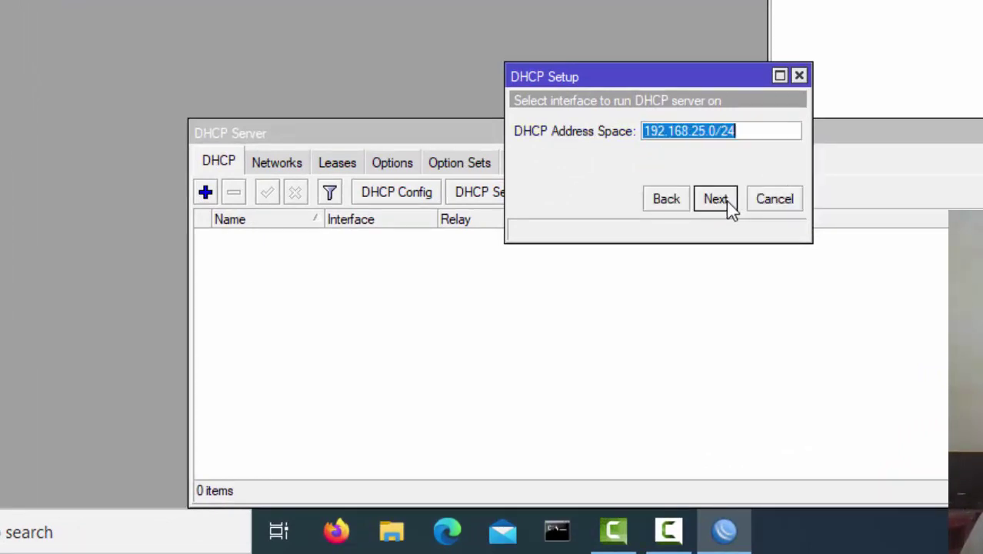
# Step: Complete the DHCP setup with address space 192.168.25.0/24, gateway 192.168.25.1, the proposed address pool and DNS servers, and a 00:10:00 lease time
pyautogui.click(715, 200)
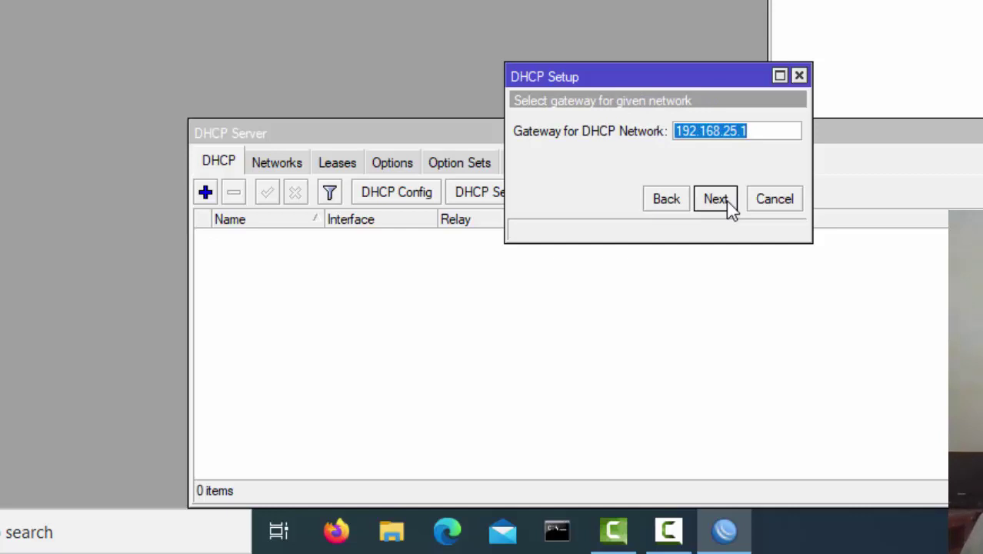
pyautogui.click(716, 200)
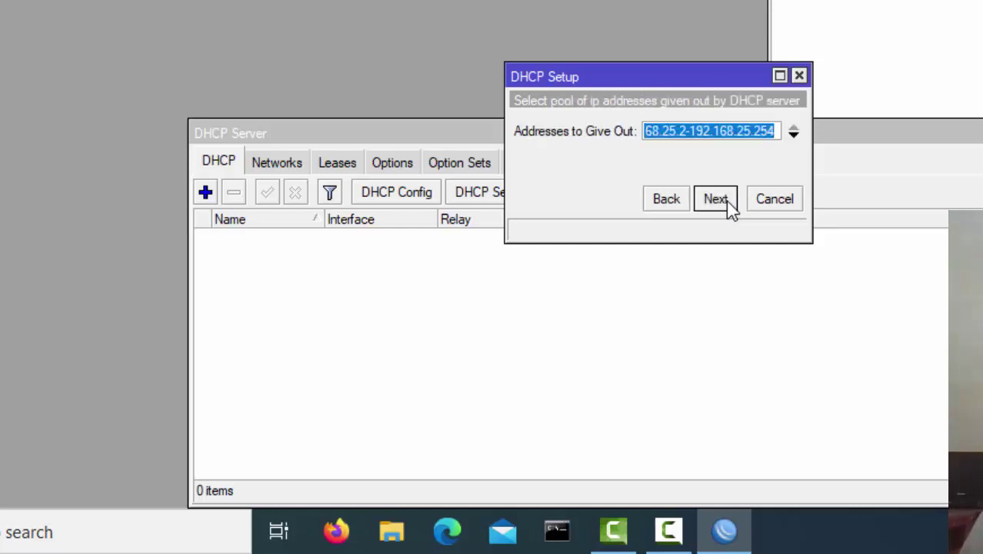
pyautogui.click(715, 199)
pyautogui.click(716, 200)
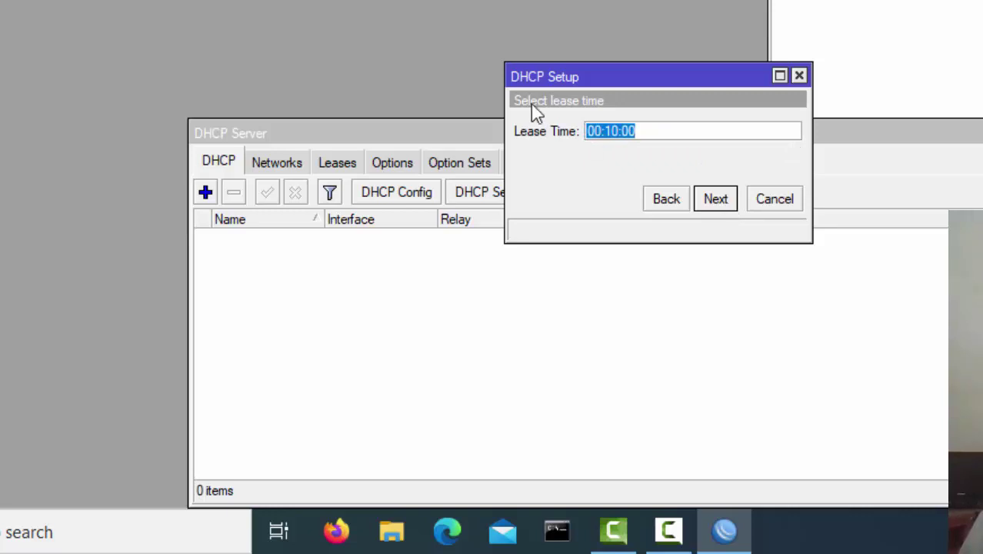
pyautogui.click(727, 200)
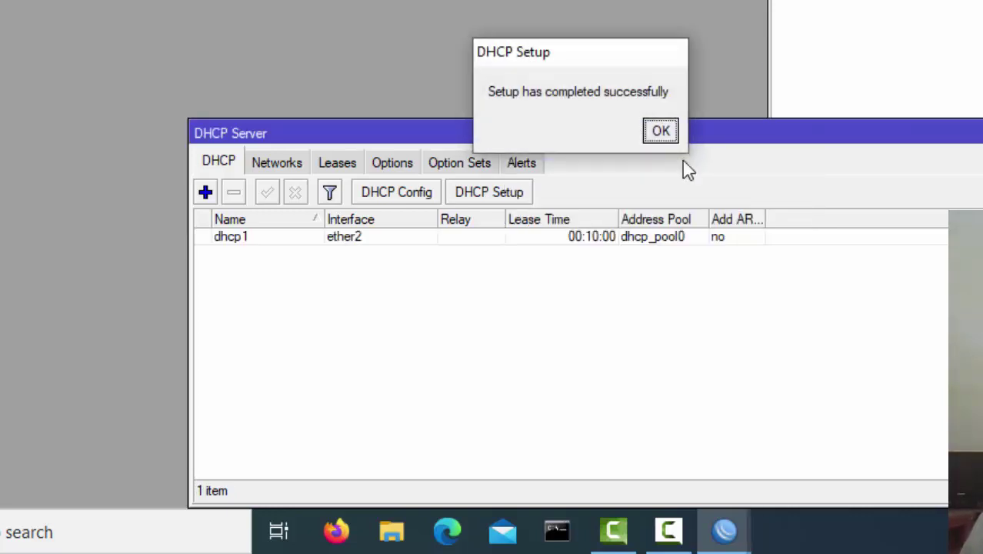
pyautogui.click(666, 135)
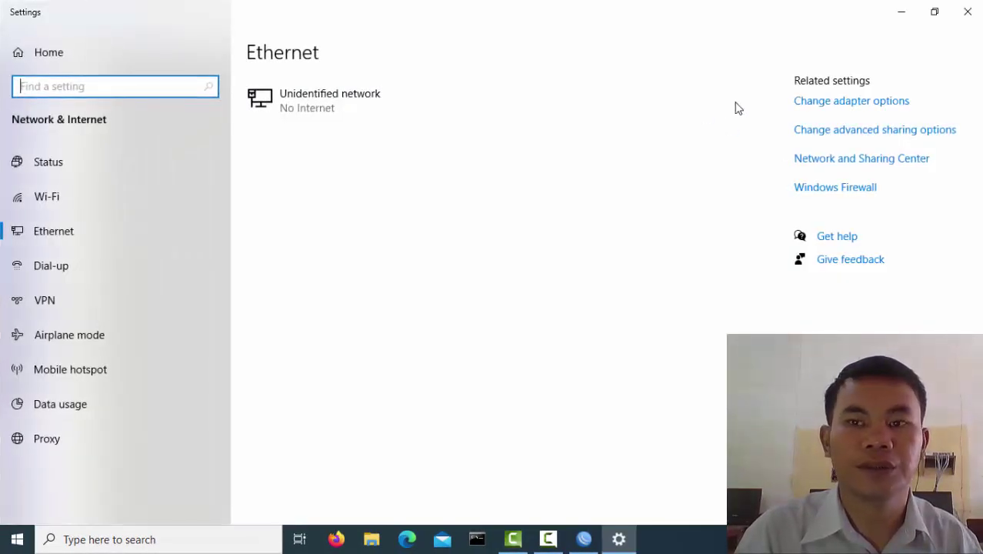
# Step: Set the PC's Ethernet adapter to obtain its IPv4 and DNS server addresses automatically, and allow the PC to be discoverable on the network
pyautogui.click(827, 112)
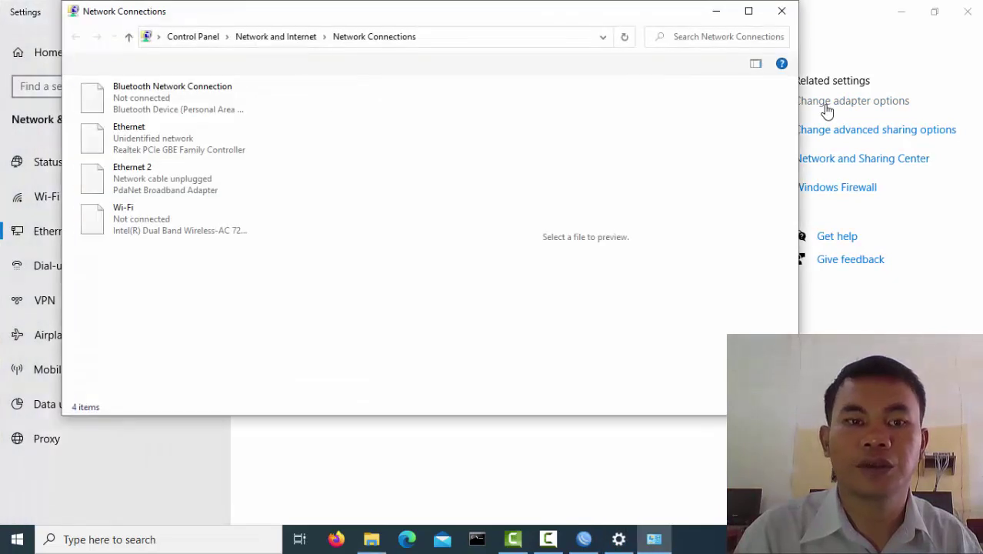
pyautogui.click(204, 157)
pyautogui.doubleClick(203, 157)
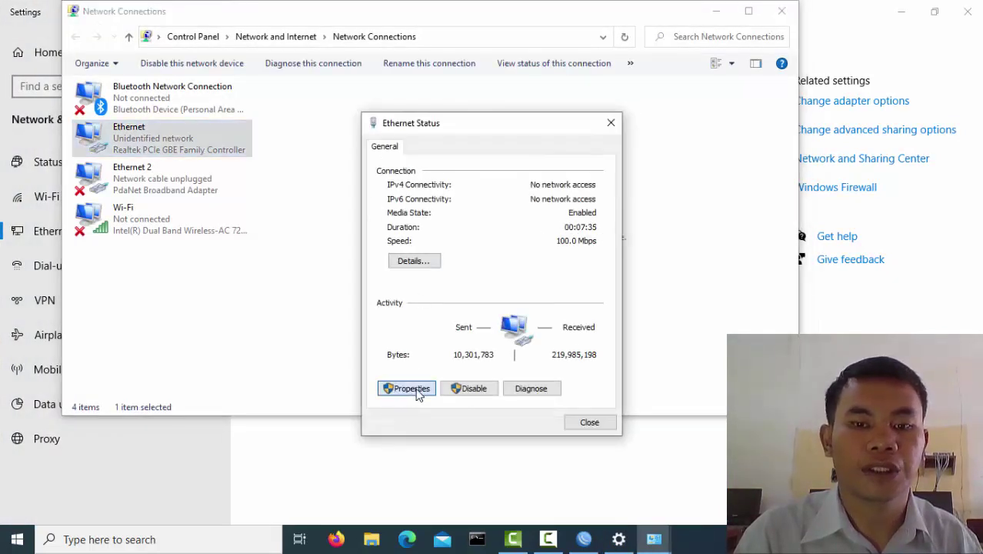
pyautogui.click(408, 389)
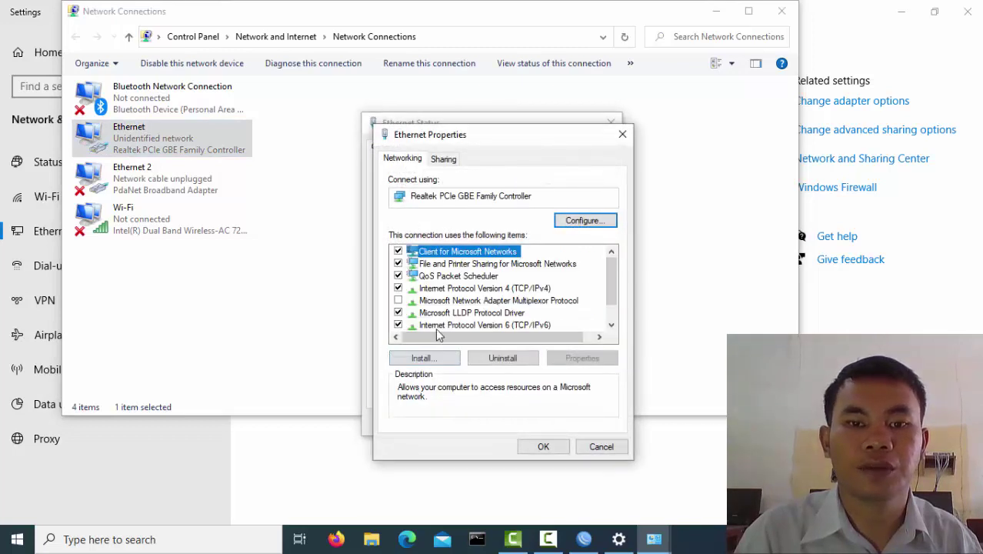
pyautogui.doubleClick(483, 288)
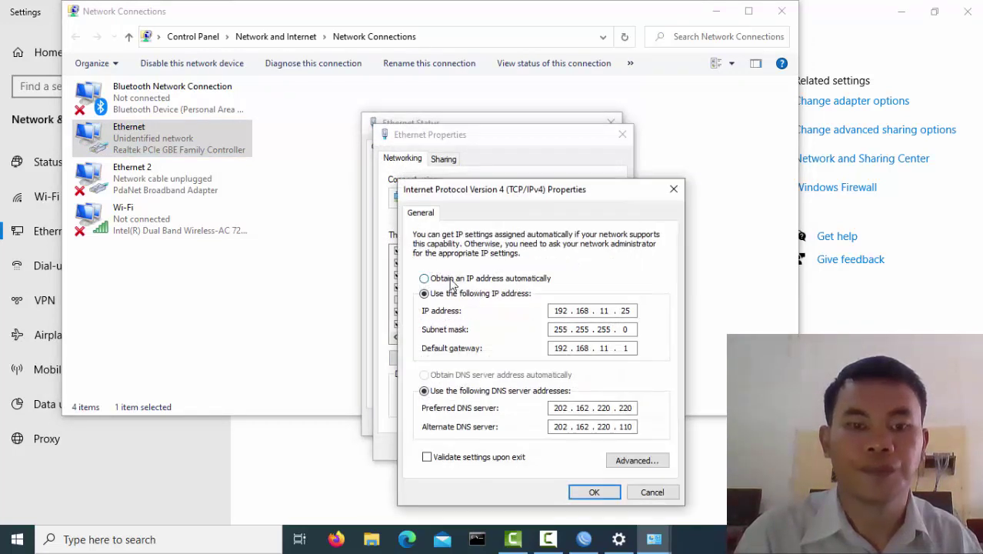
pyautogui.click(453, 282)
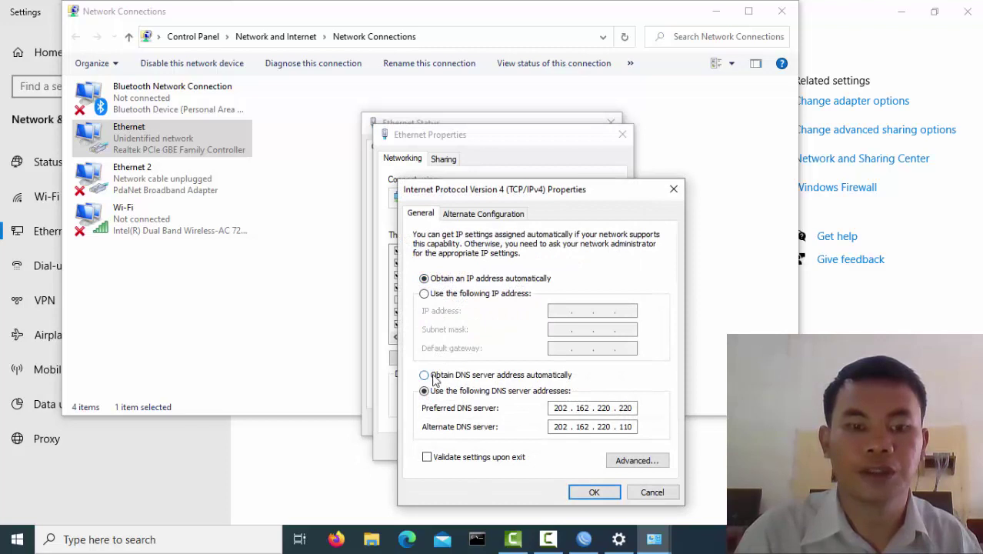
pyautogui.click(434, 376)
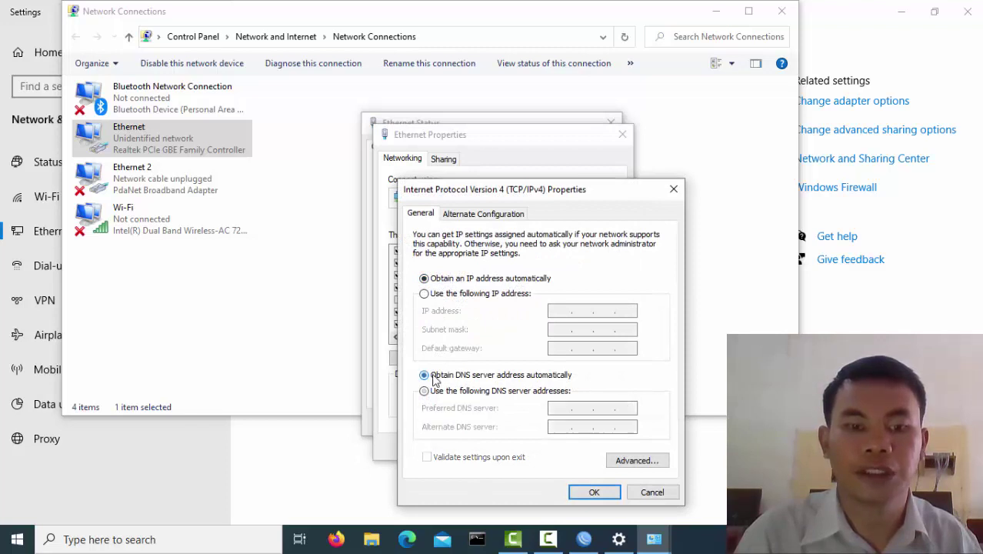
pyautogui.click(595, 493)
pyautogui.click(550, 447)
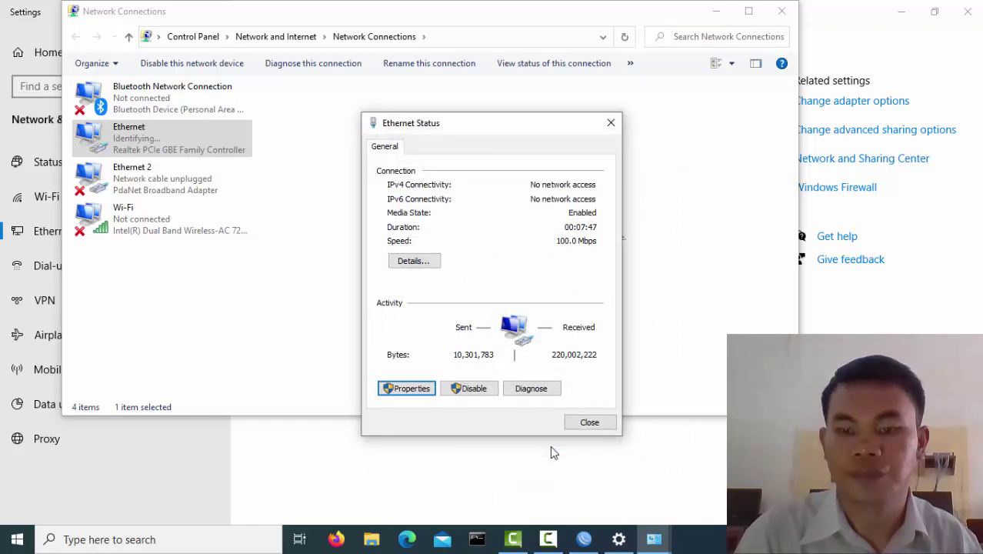
pyautogui.click(591, 424)
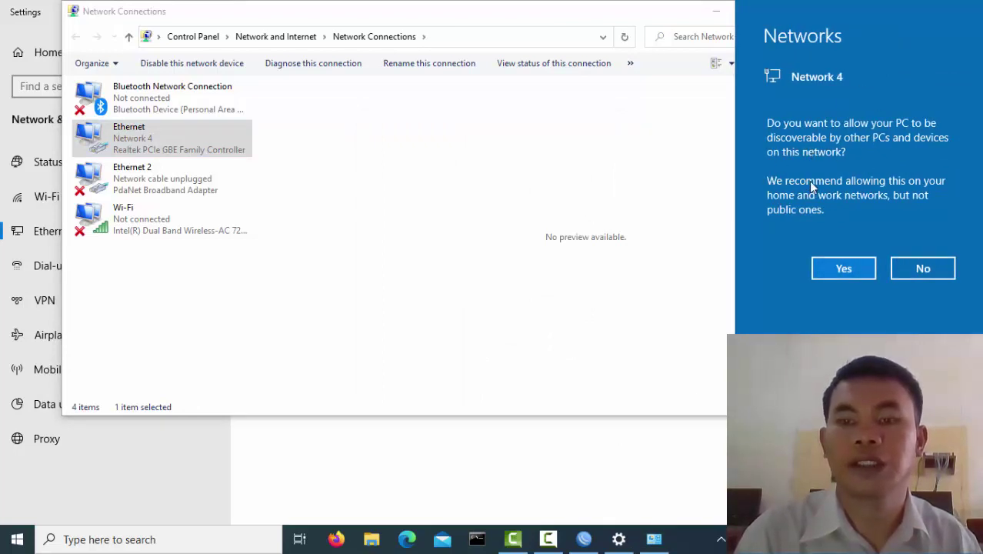
pyautogui.click(844, 269)
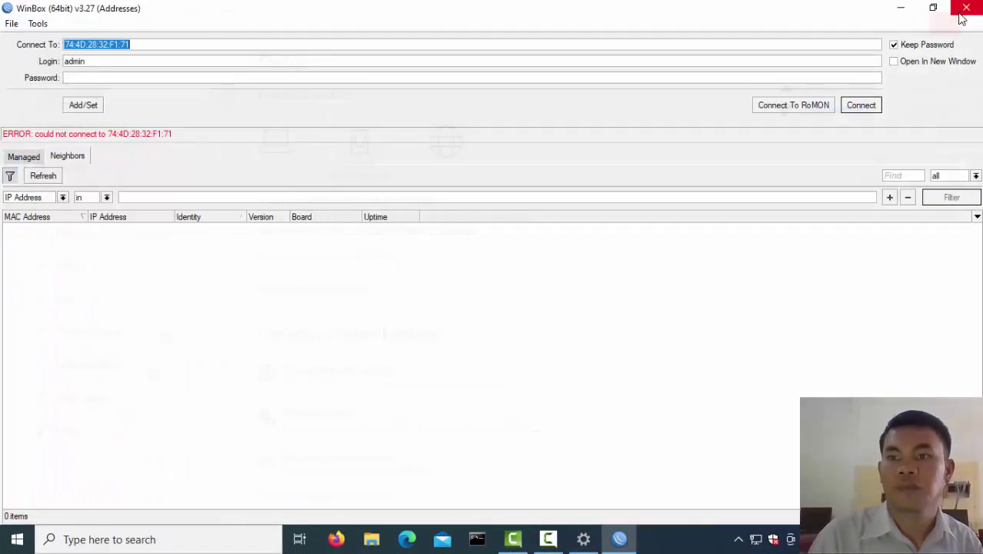
# Step: Close the open windows and test the internet connection by pinging 8.8.8.8 from Command Prompt
pyautogui.click(968, 11)
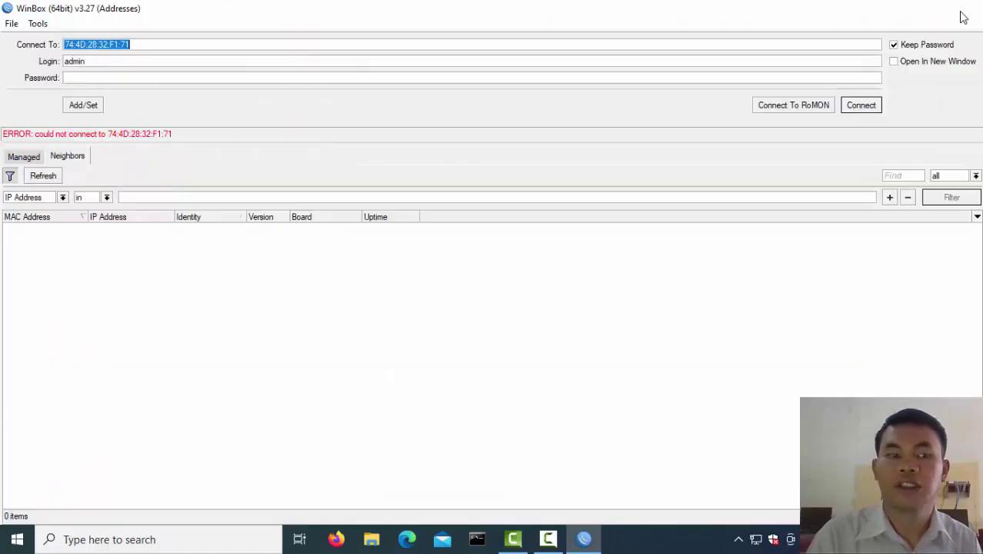
pyautogui.click(962, 17)
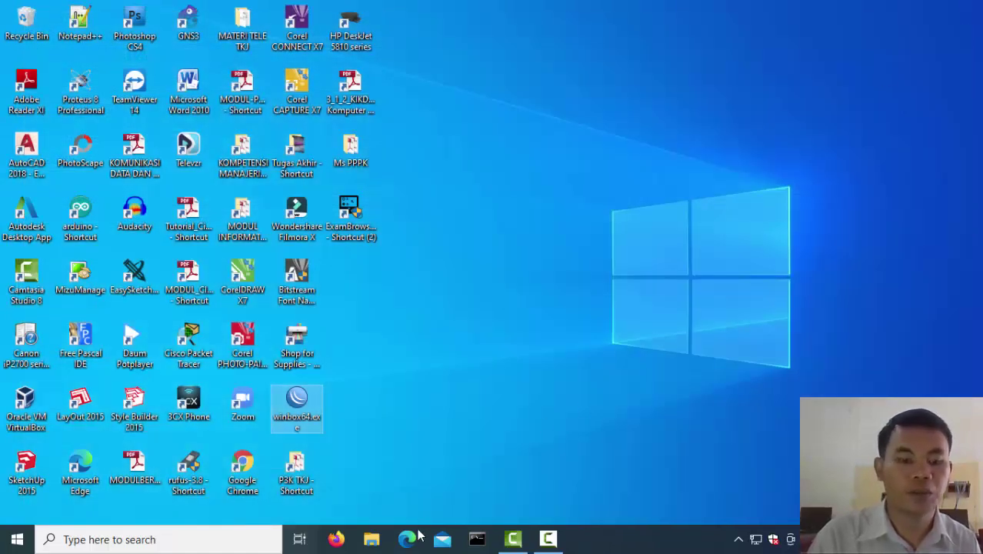
pyautogui.click(477, 539)
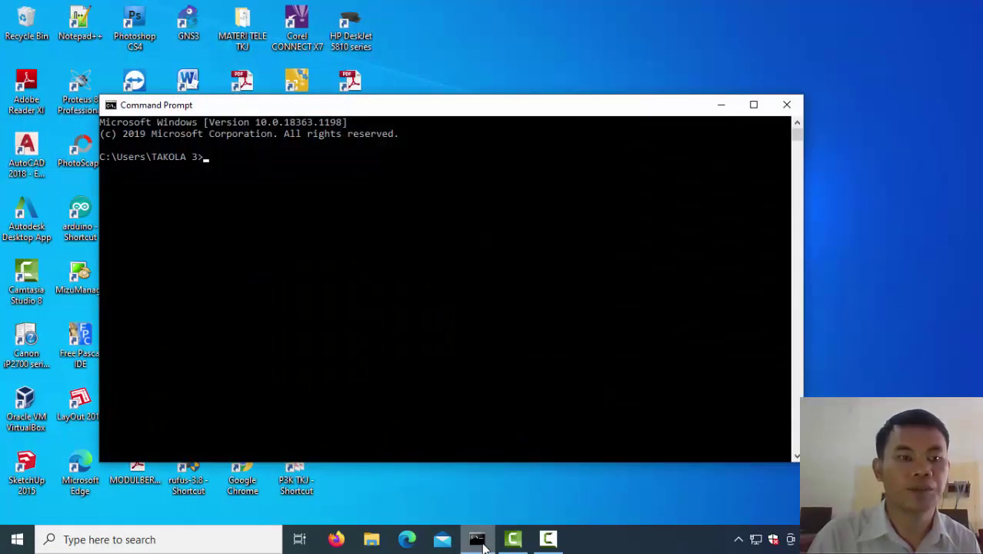
pyautogui.write('ping')
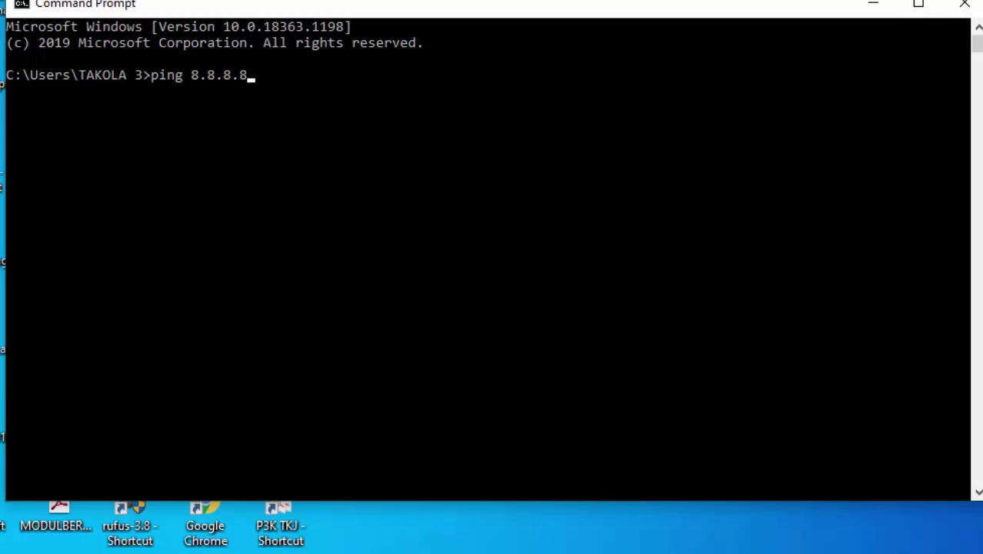
pyautogui.write('8.8.8.8')
pyautogui.press('Return')
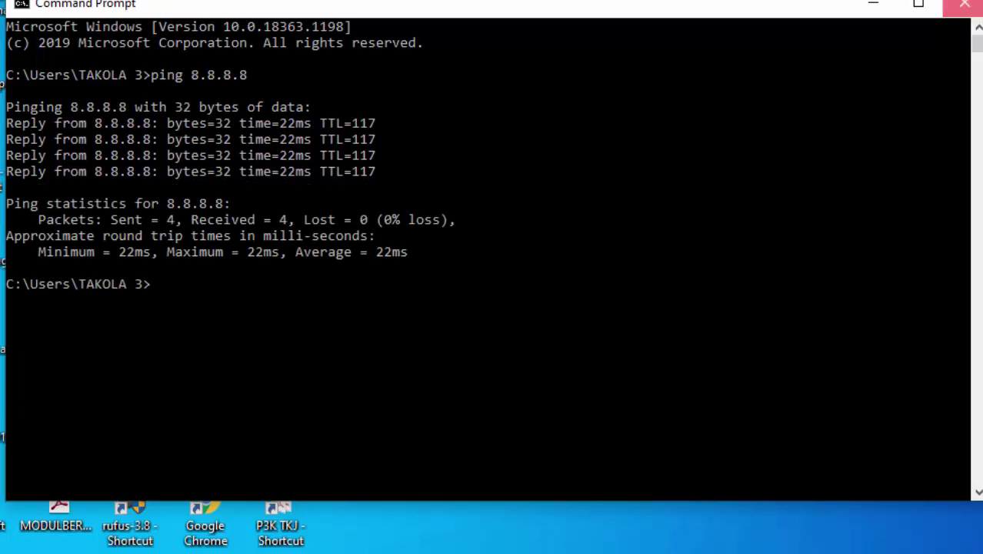
pyautogui.click(965, 4)
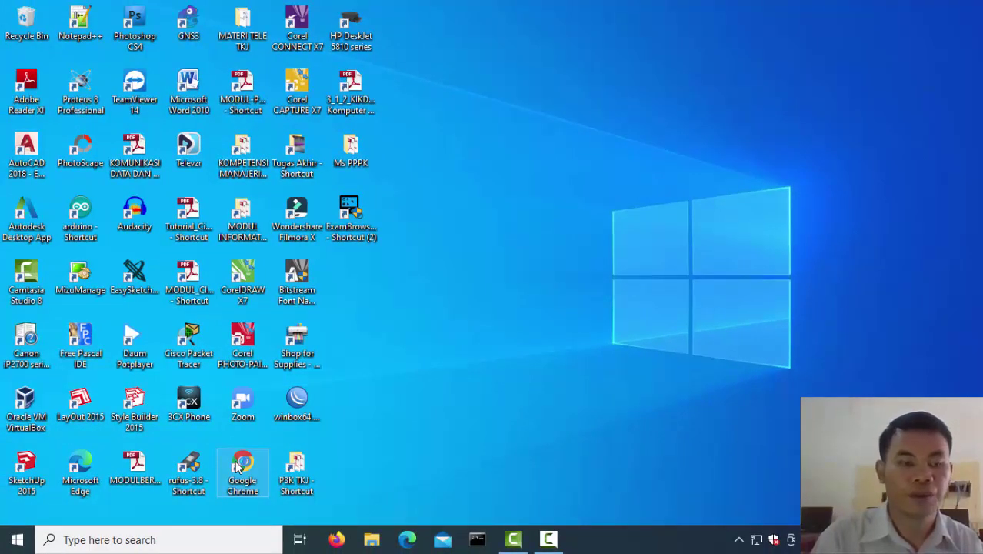
# Step: Switch to Google Chrome, search Google for "smk batang natal" and look through the results
pyautogui.doubleClick(239, 466)
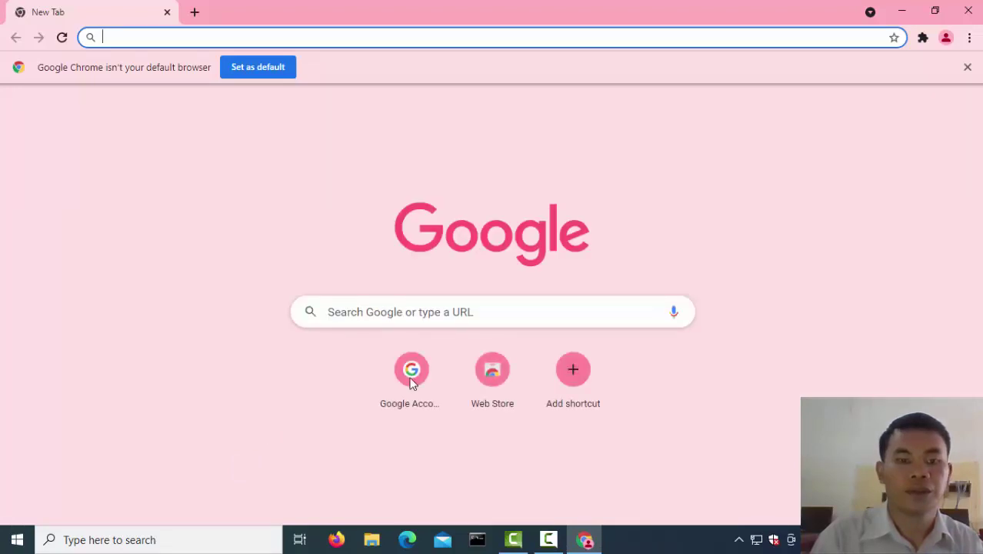
pyautogui.click(415, 311)
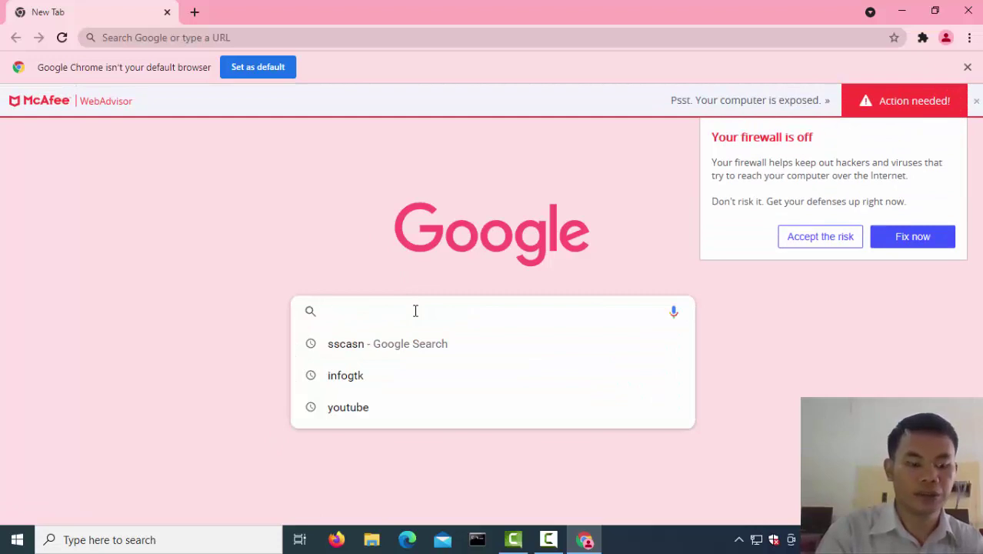
pyautogui.write('smk ')
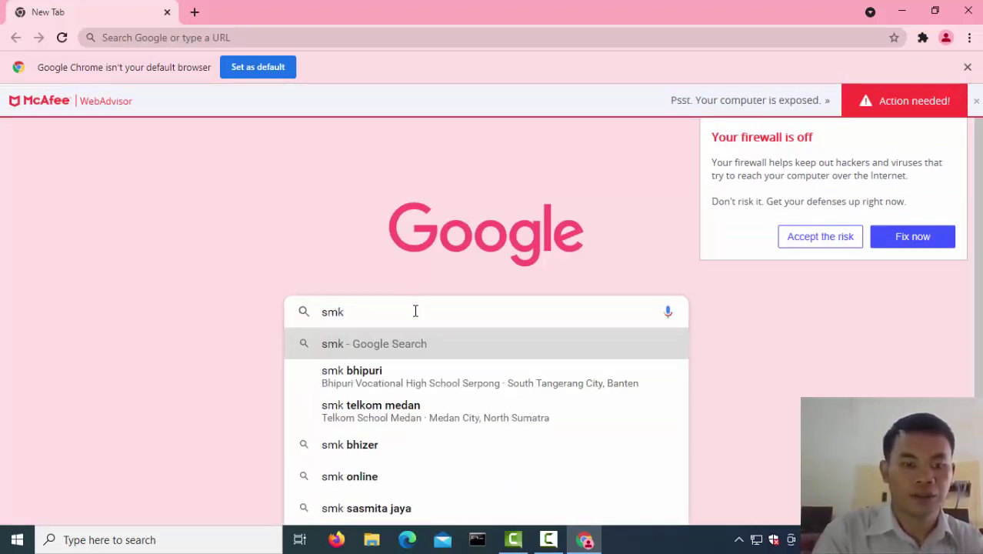
pyautogui.write('batang nata')
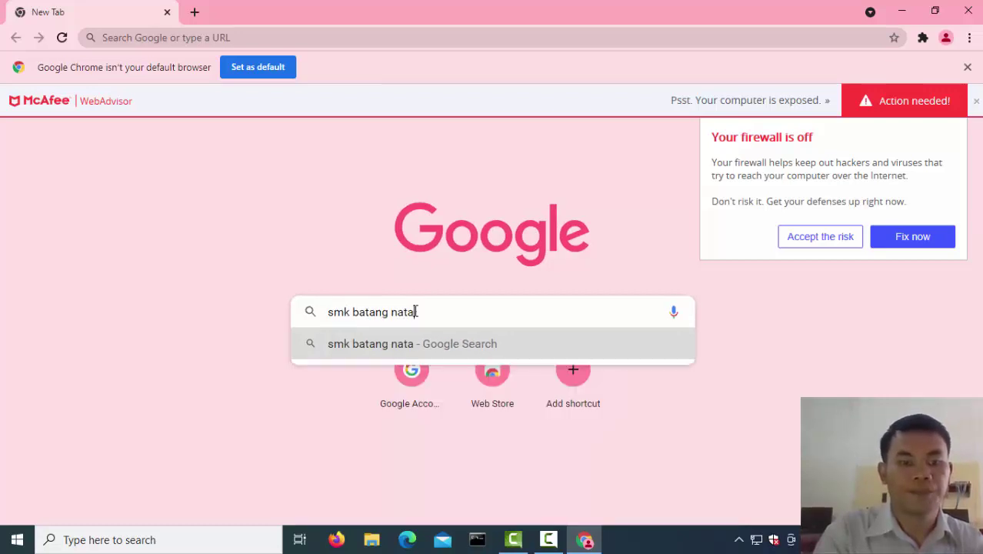
pyautogui.write('l')
pyautogui.press('Return')
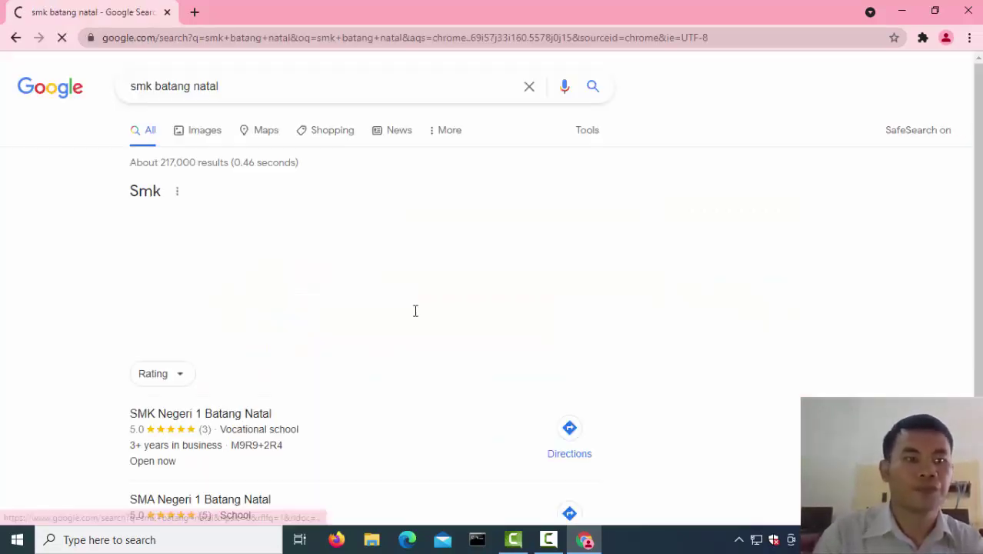
pyautogui.scroll(-9, 415, 311)
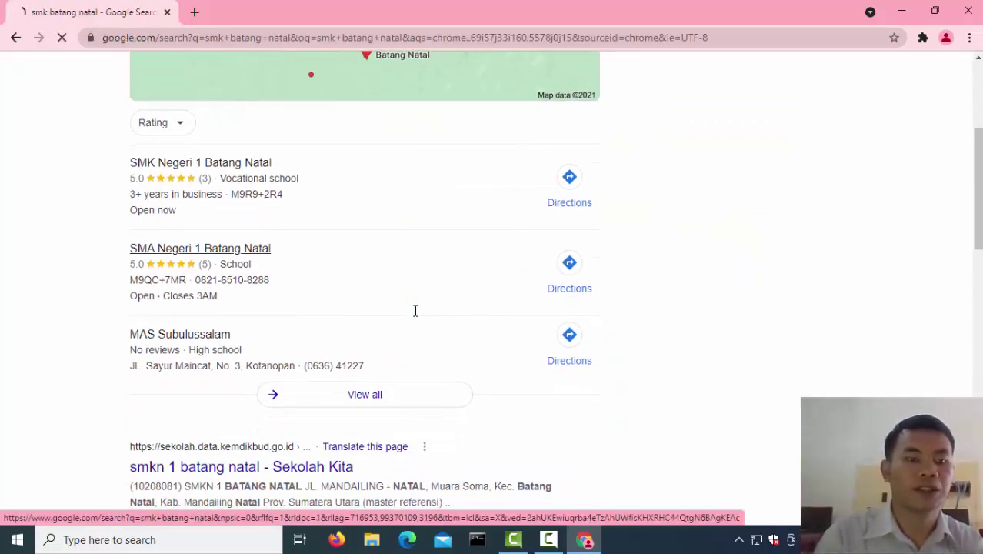
pyautogui.scroll(9, 416, 311)
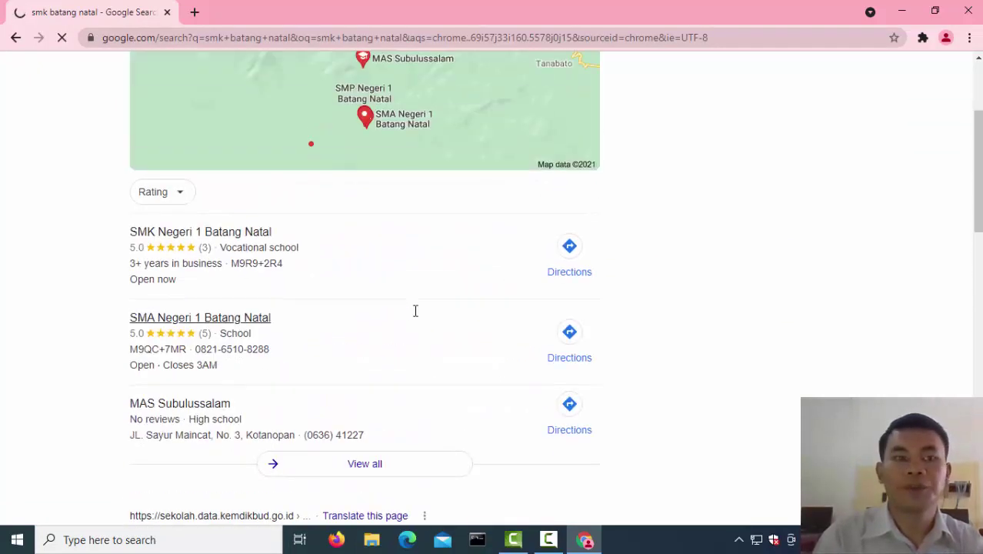
# Step: Search for "tajaber chanel" and open the TaJaBer Chanel page on YouTube
pyautogui.click(350, 33)
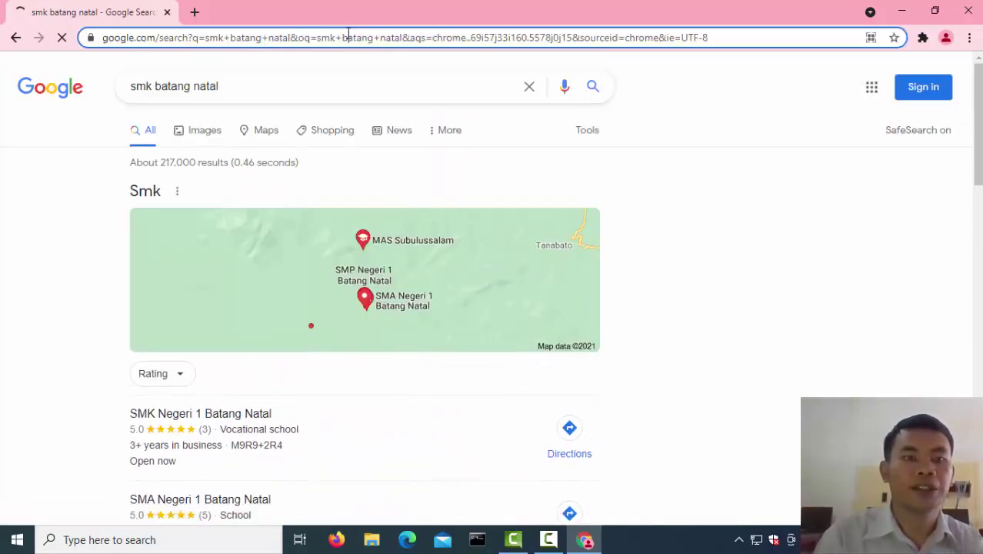
pyautogui.write('you')
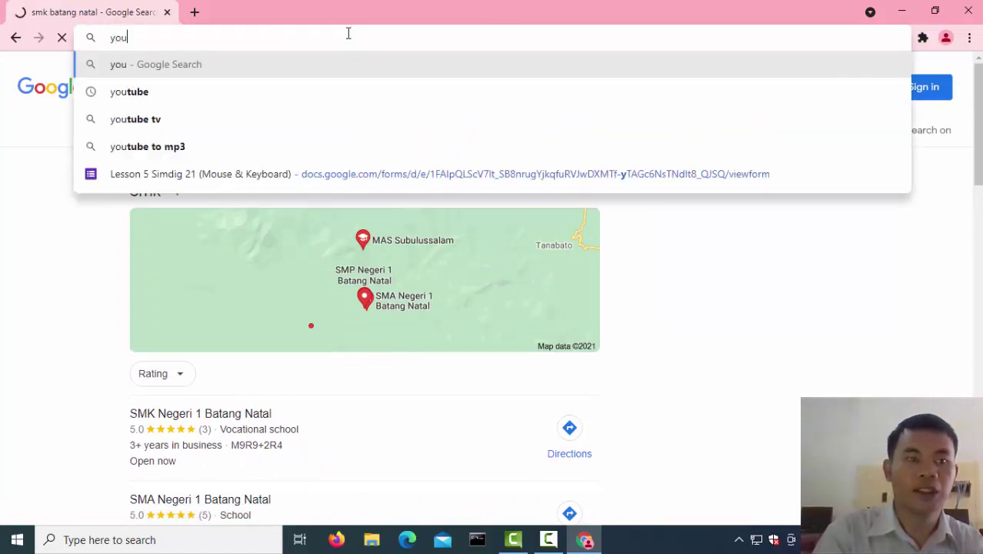
pyautogui.press('BackSpace')
pyautogui.press('BackSpace')
pyautogui.press('BackSpace')
pyautogui.write('tajaber')
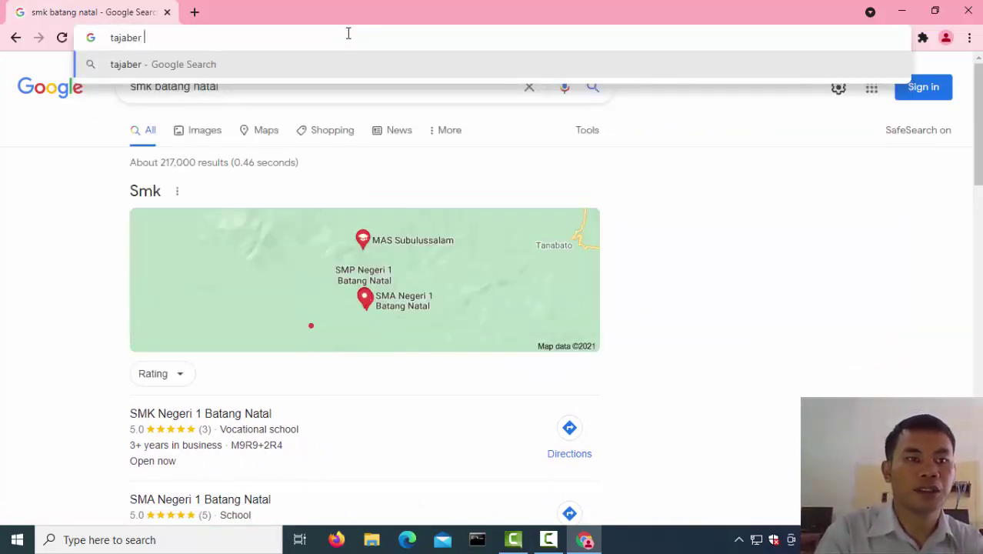
pyautogui.write(' chanel')
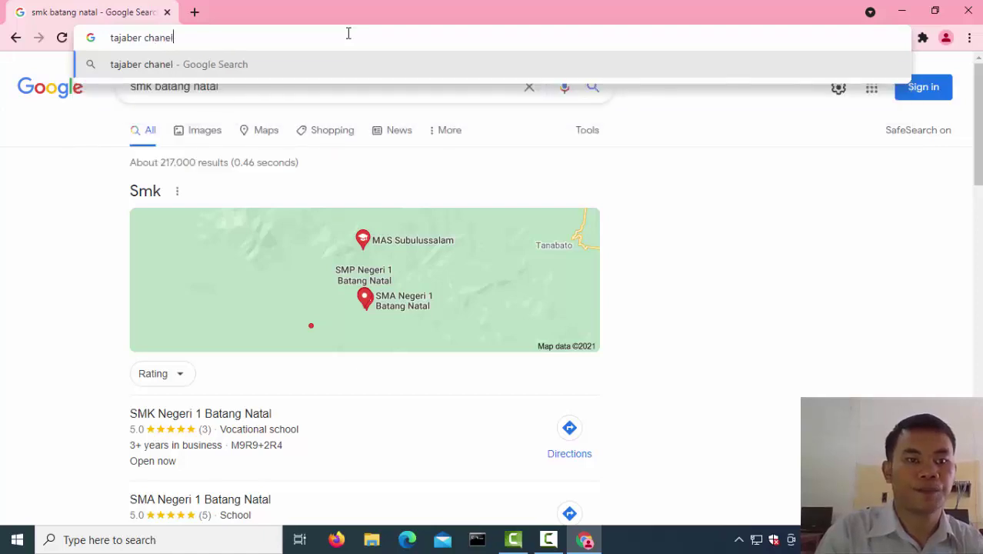
pyautogui.press('Return')
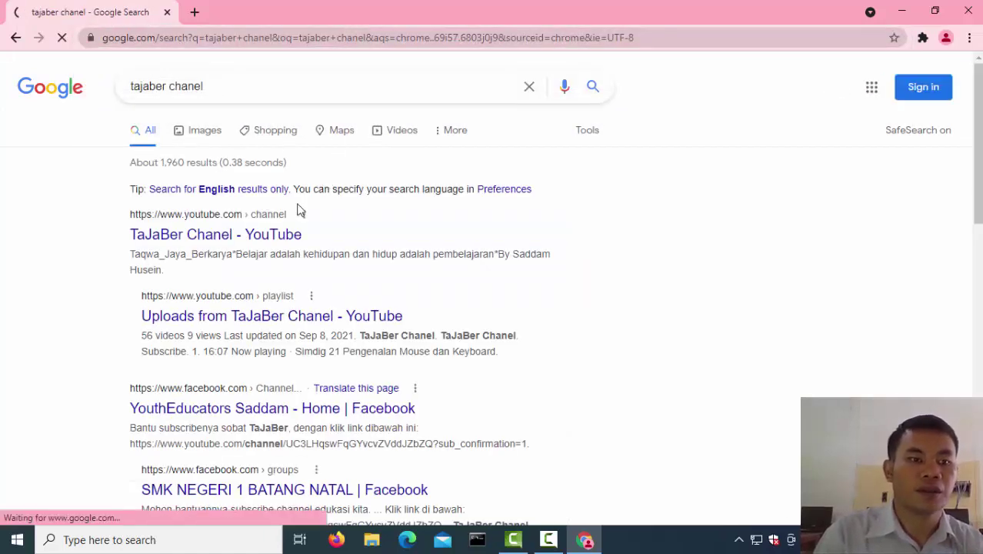
pyautogui.click(264, 241)
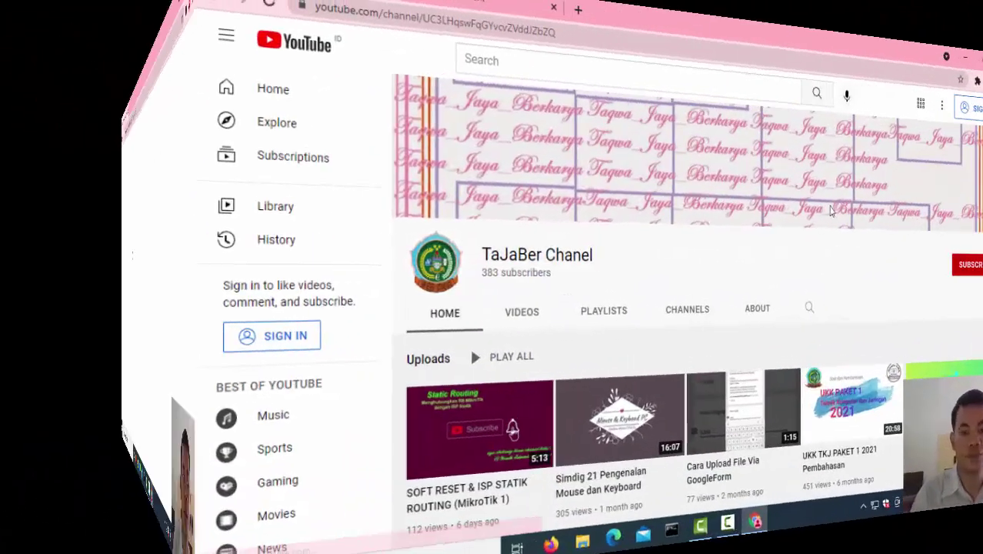